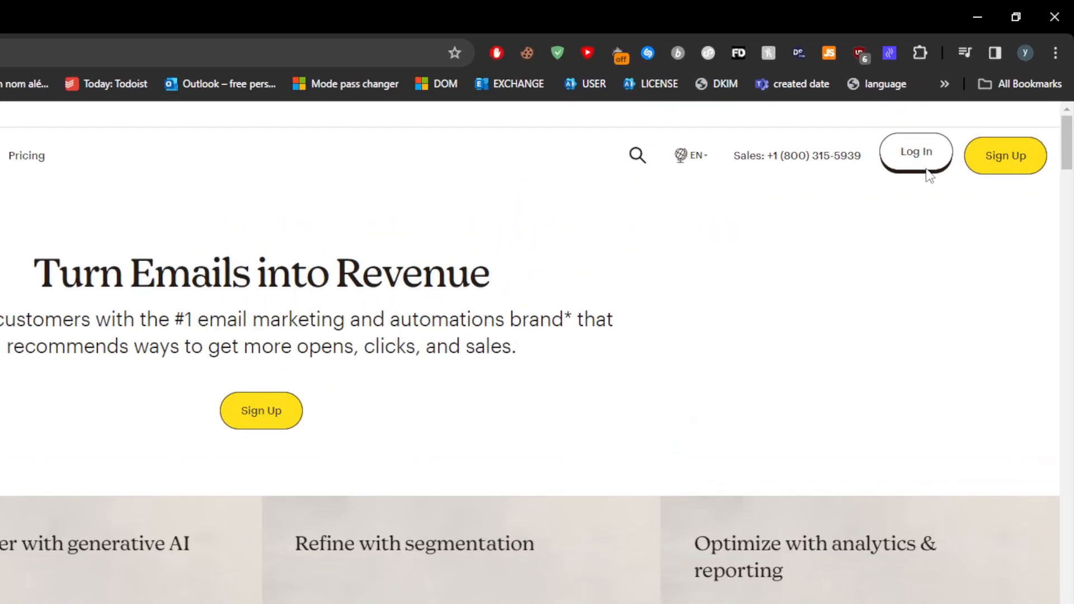
Log in to the account, putting off the security verification, and open the email types for creating a new campaign.
left_click(926, 169)
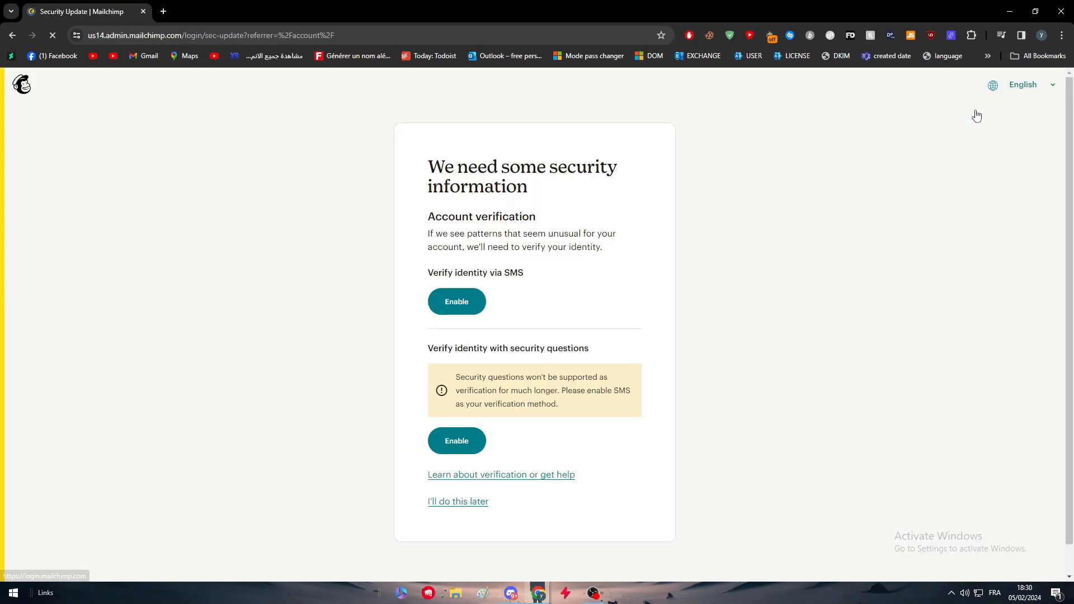
left_click(461, 502)
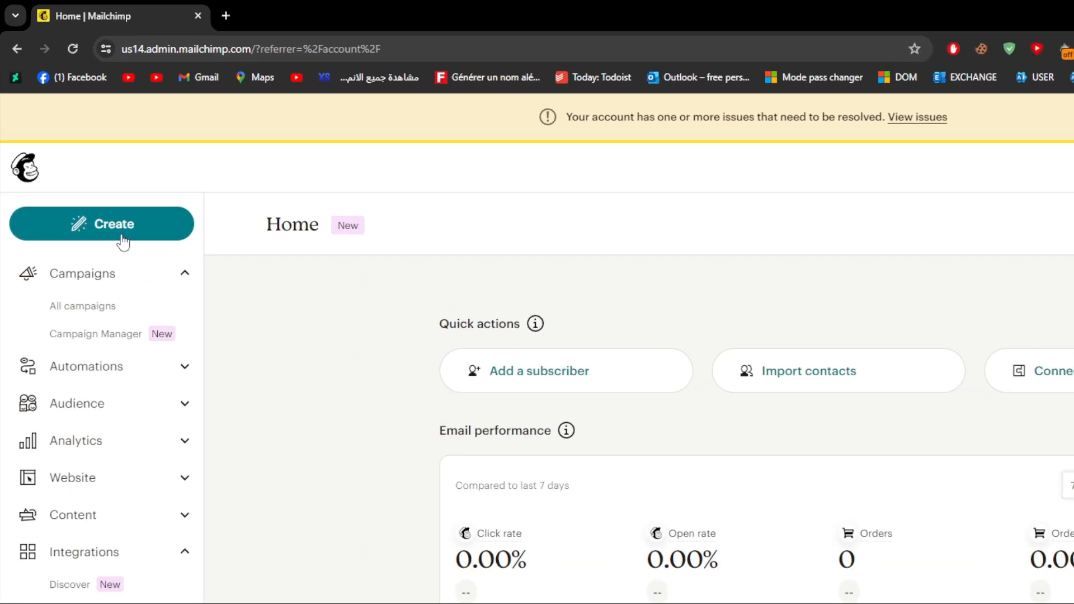
left_click(107, 249)
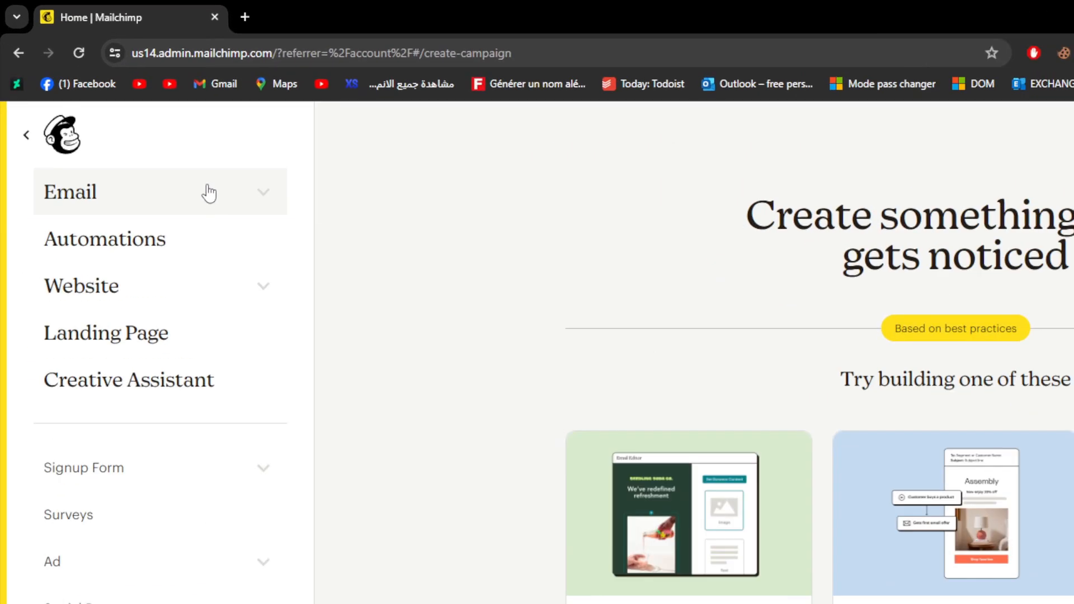
left_click(209, 195)
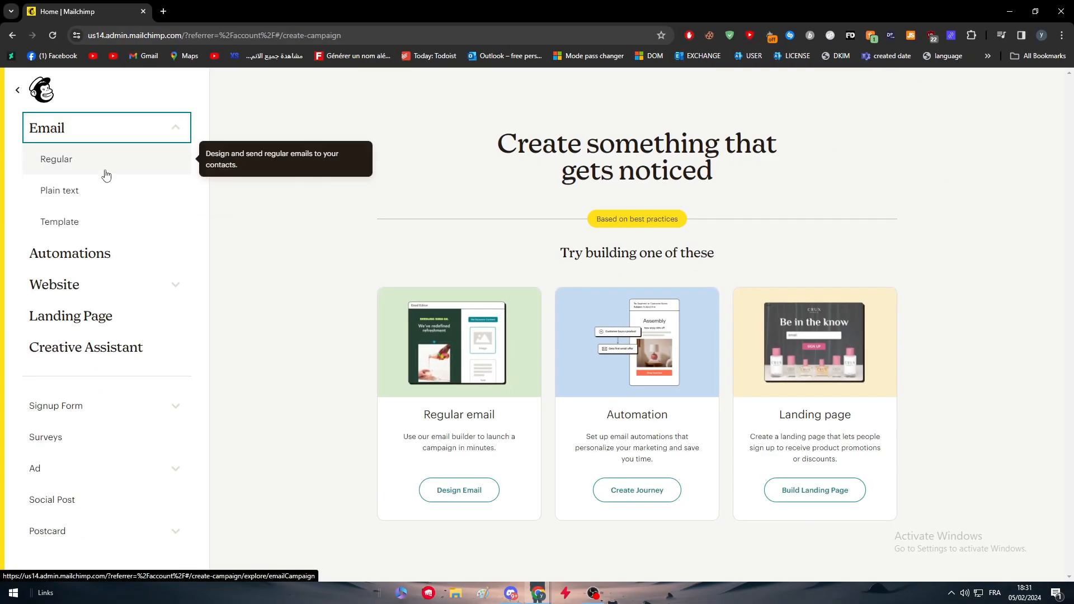
Examine the Regular, Plain text and Template email types and their descriptions.
left_click(106, 176)
left_click(114, 193)
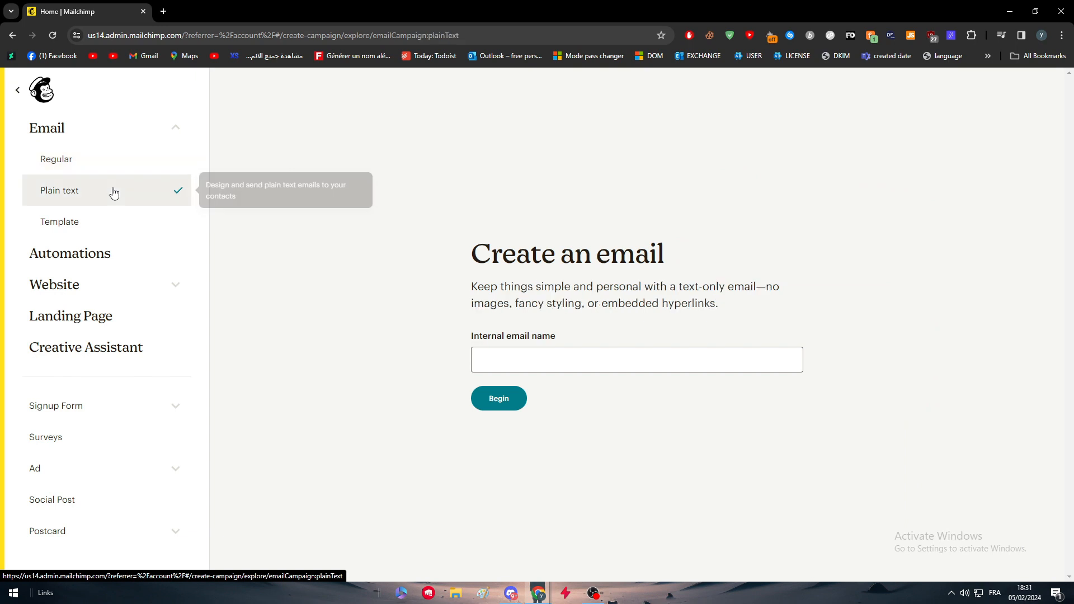
left_click(116, 219)
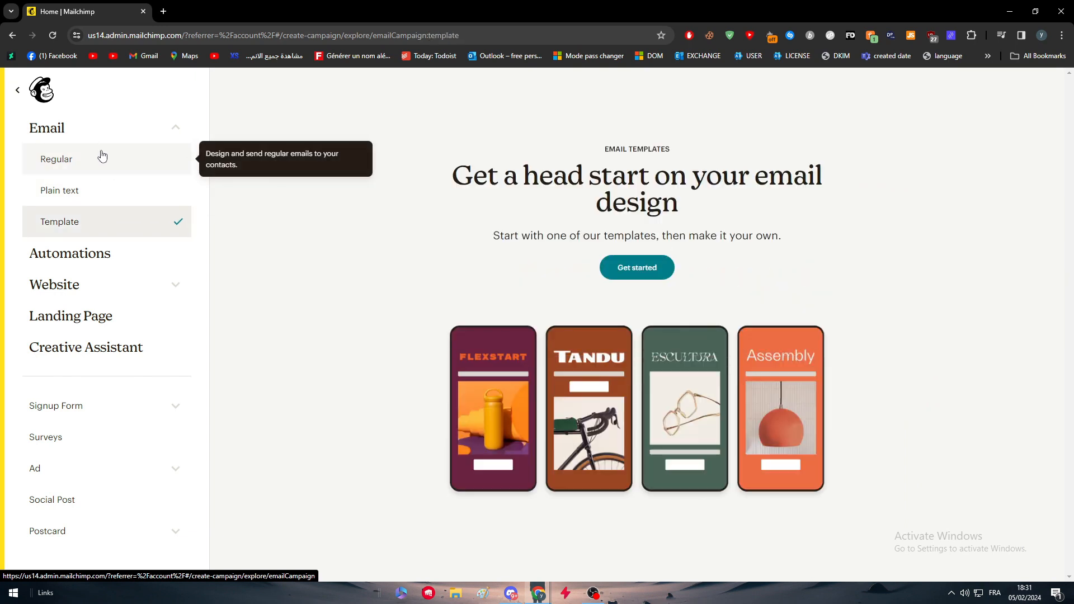
left_click(103, 157)
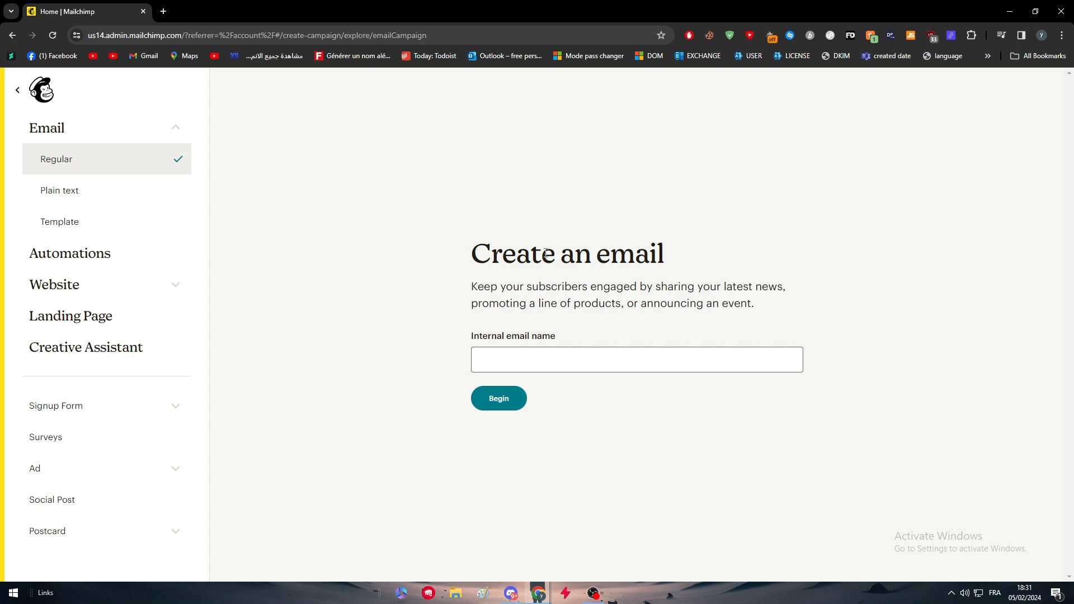
left_click_drag(511, 290, 637, 293)
left_click(636, 294)
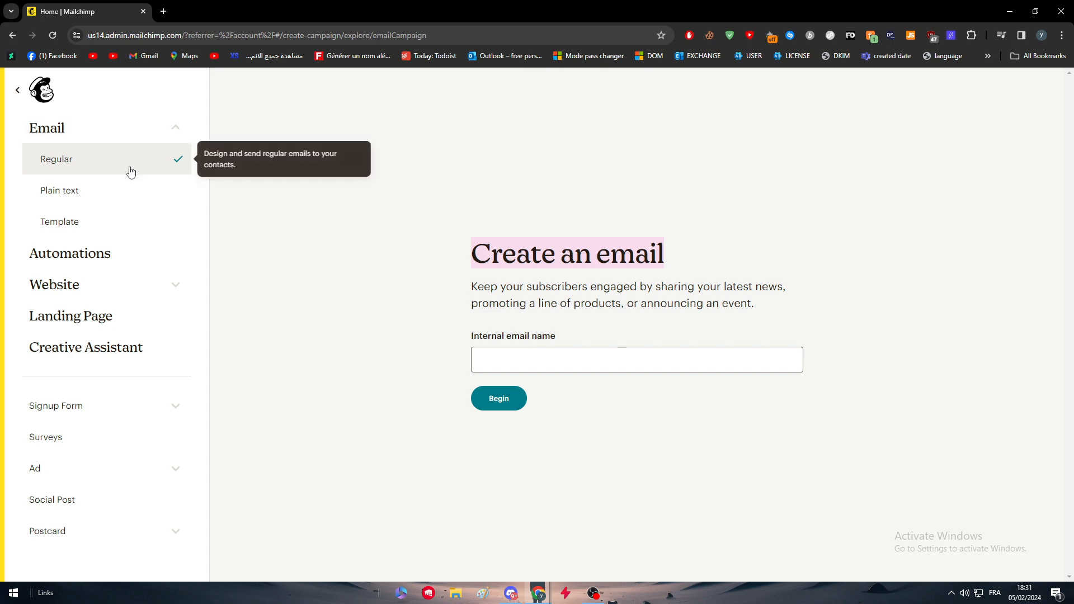
left_click(119, 205)
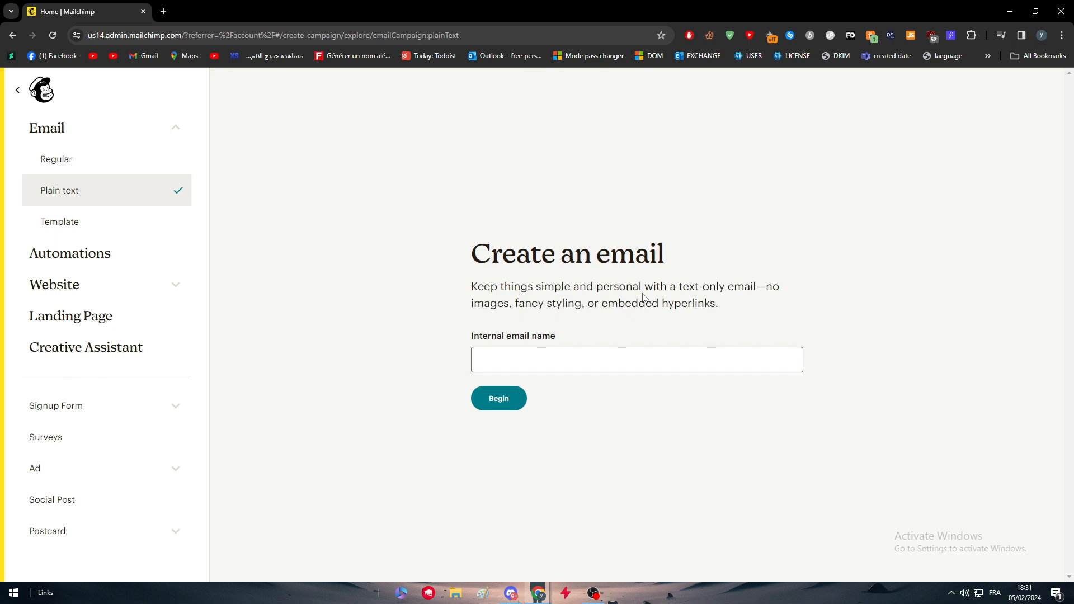
left_click(140, 229)
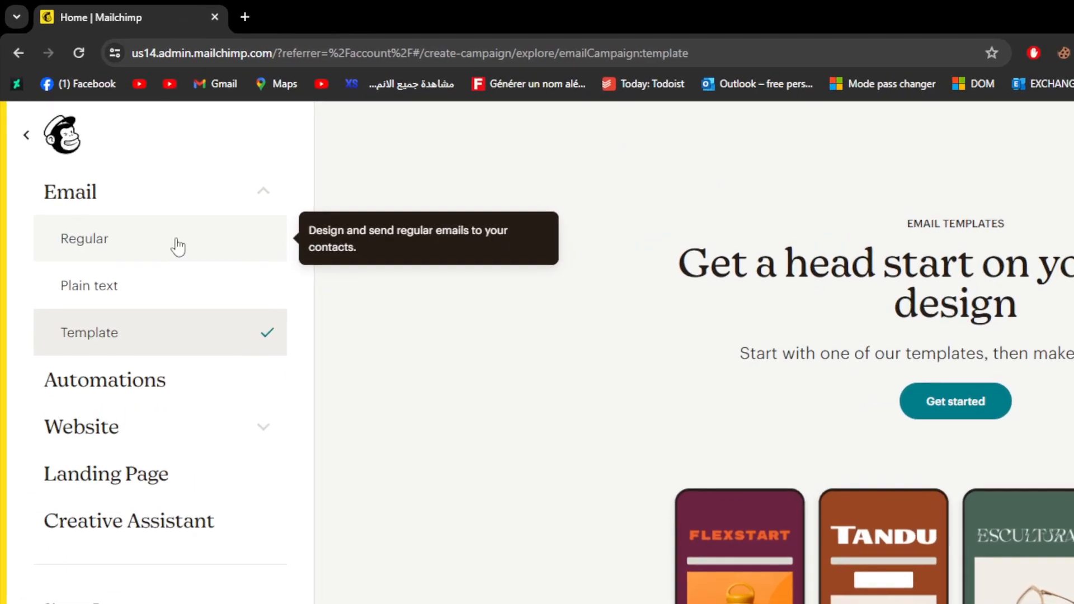
Create a regular email with the internal name "Newsletter" and begin building it.
left_click(133, 258)
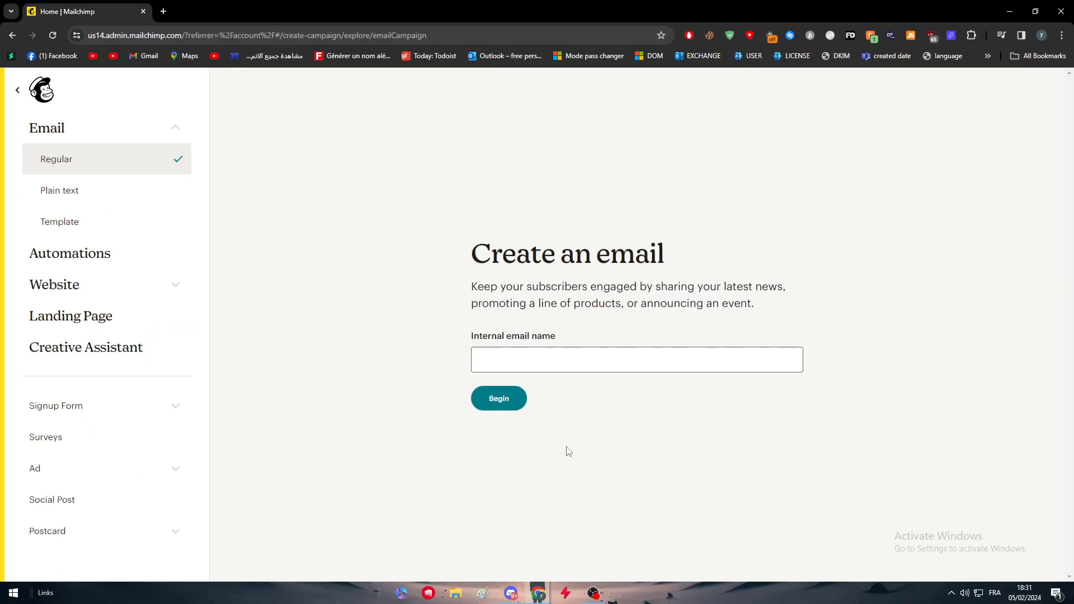
left_click(536, 360)
type("N")
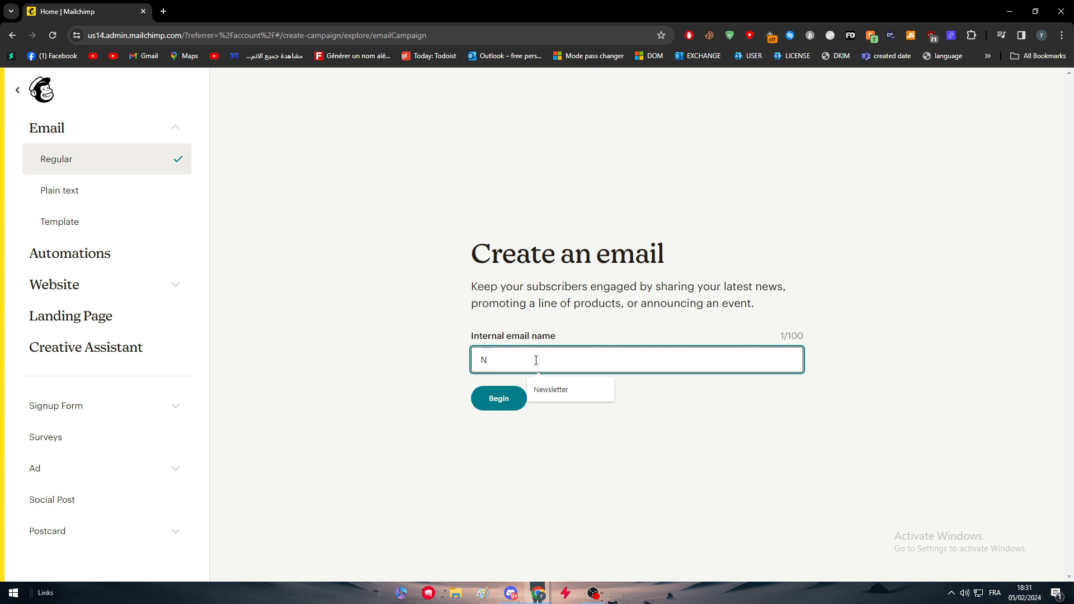
left_click(580, 394)
left_click(510, 401)
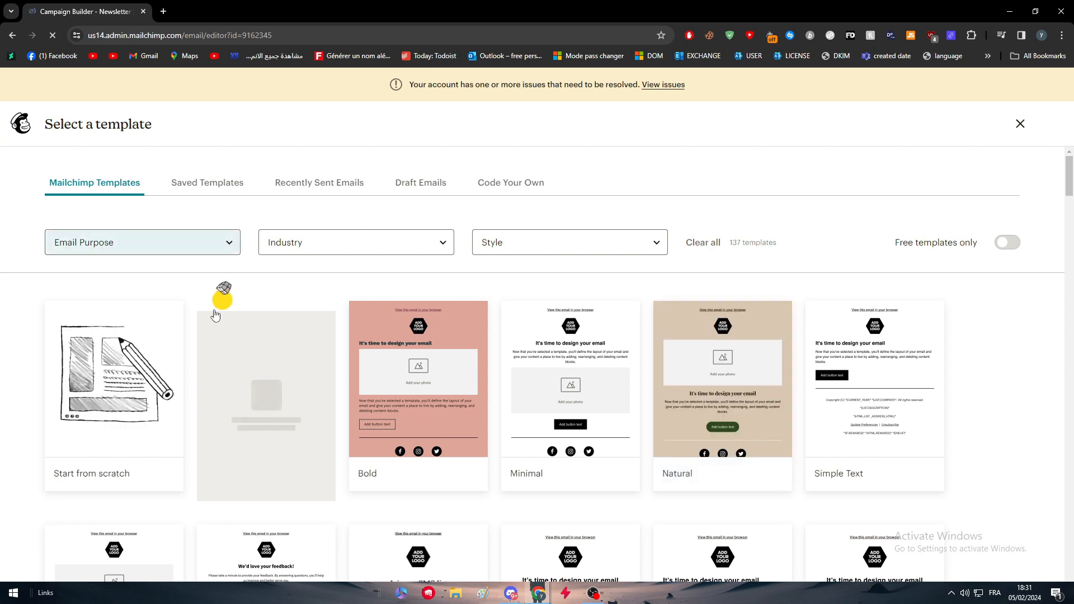
Browse the Mailchimp templates and apply the Minimal template to the email.
scroll(712, 488, "down", 1)
scroll(758, 433, "down", 5)
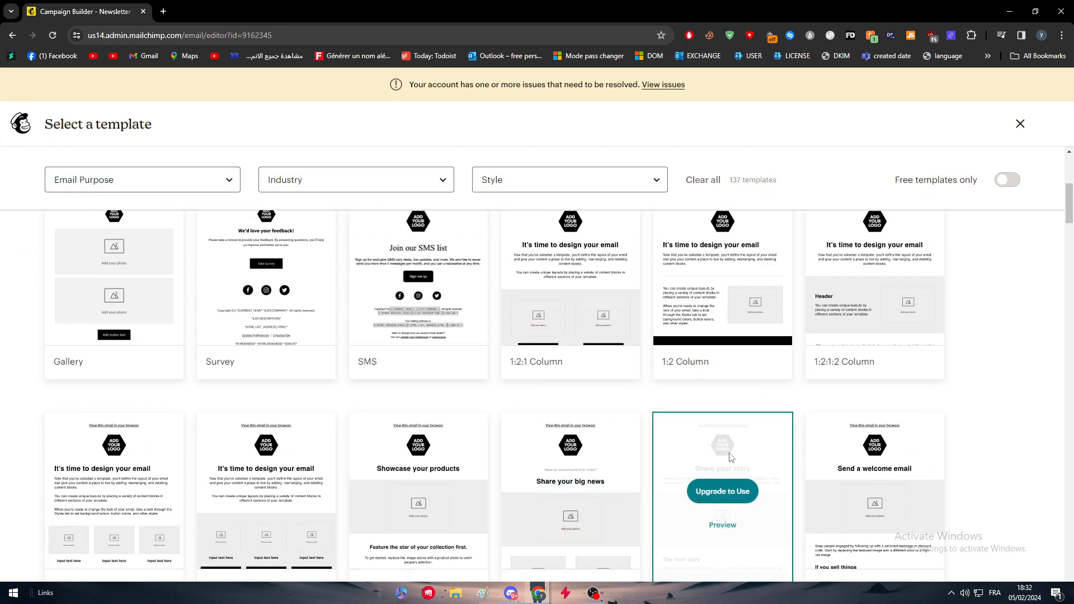
scroll(616, 459, "up", 6)
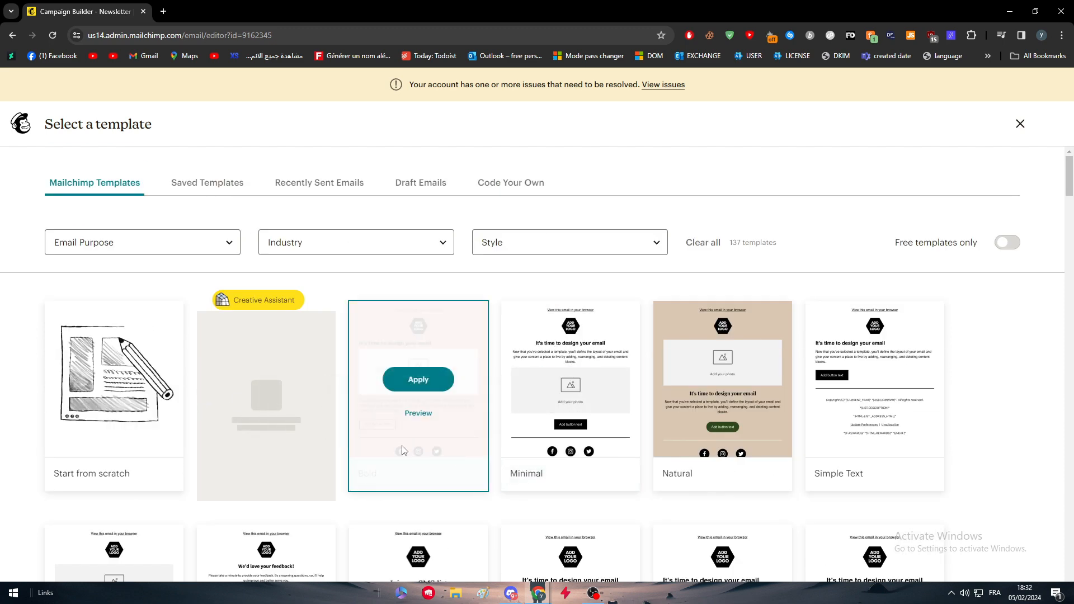
scroll(191, 414, "down", 3)
scroll(263, 436, "up", 3)
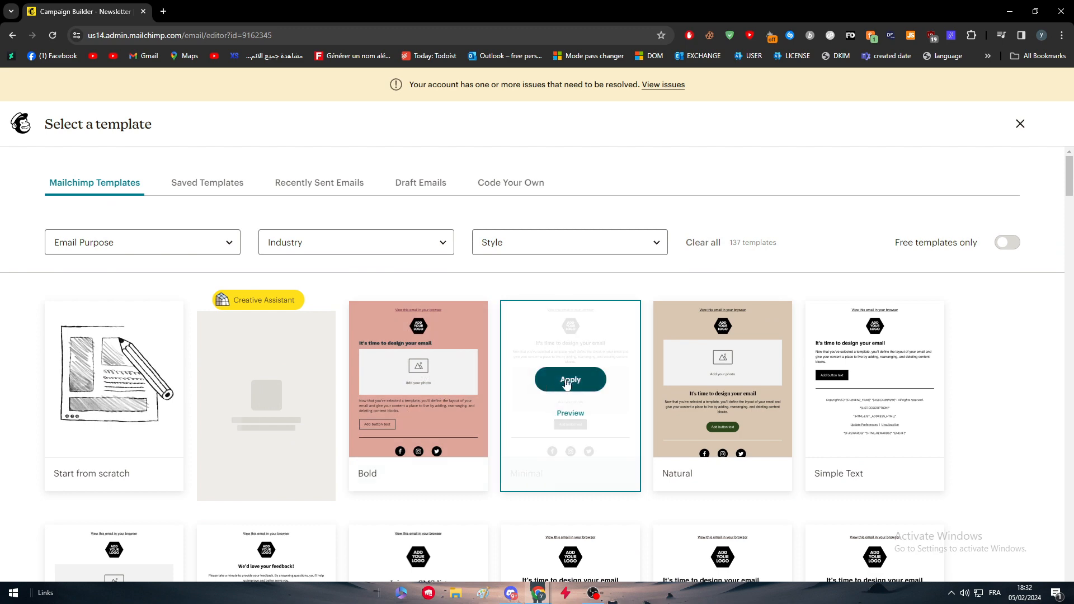
left_click(546, 383)
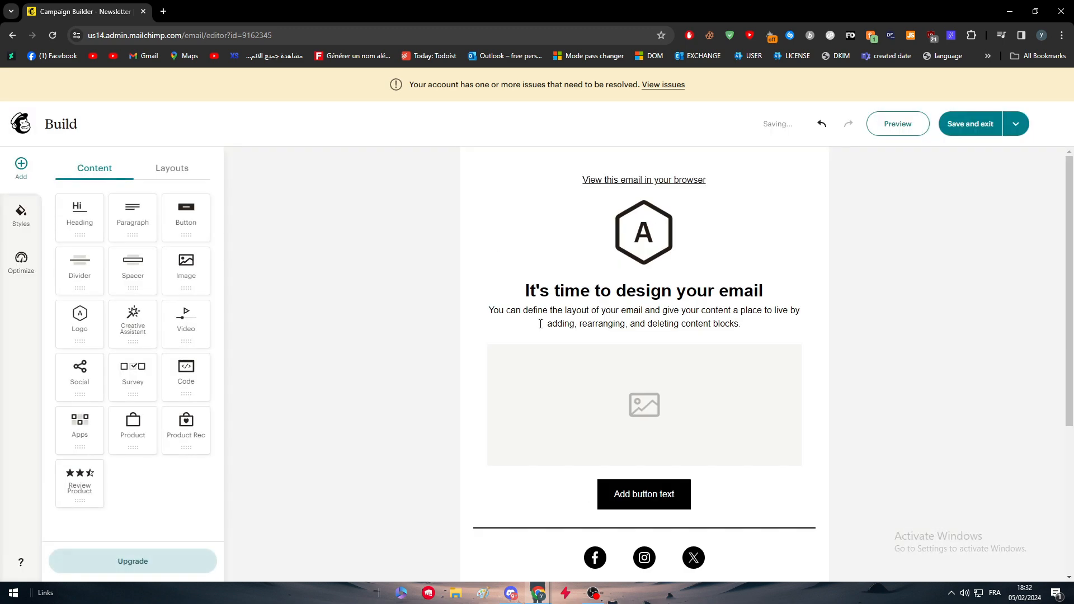
Set the logo block's image to the PayPal file from the Downloads folder.
left_click(668, 246)
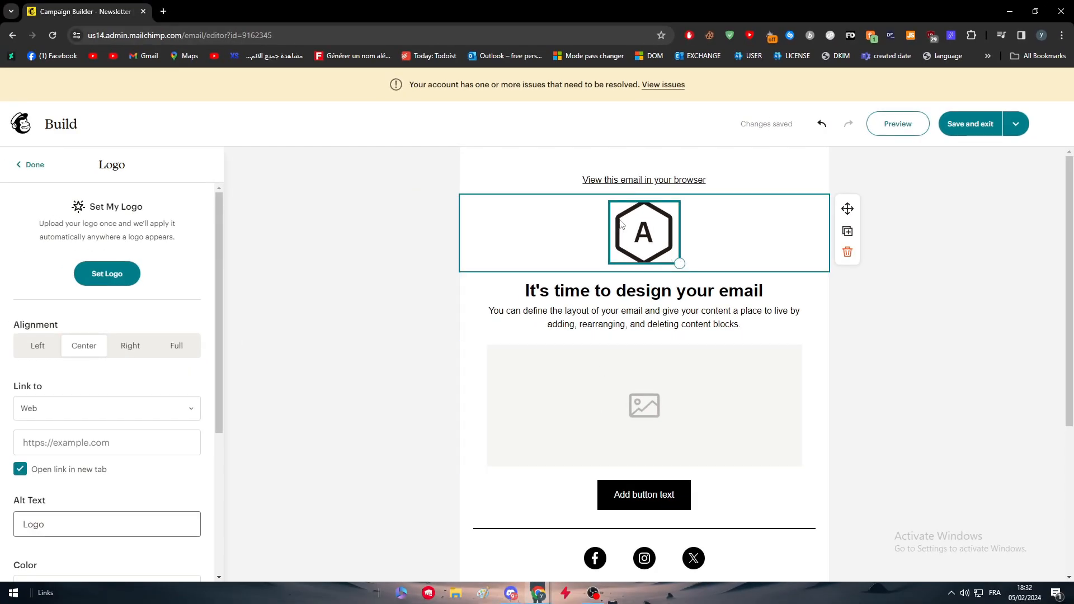
left_click(106, 278)
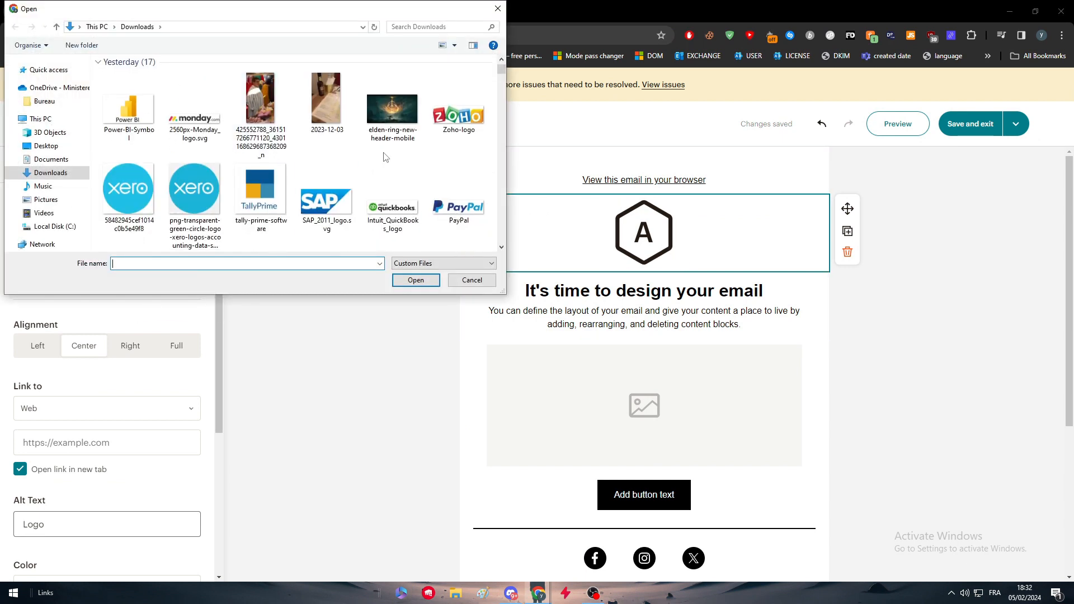
scroll(501, 74, "down", 1)
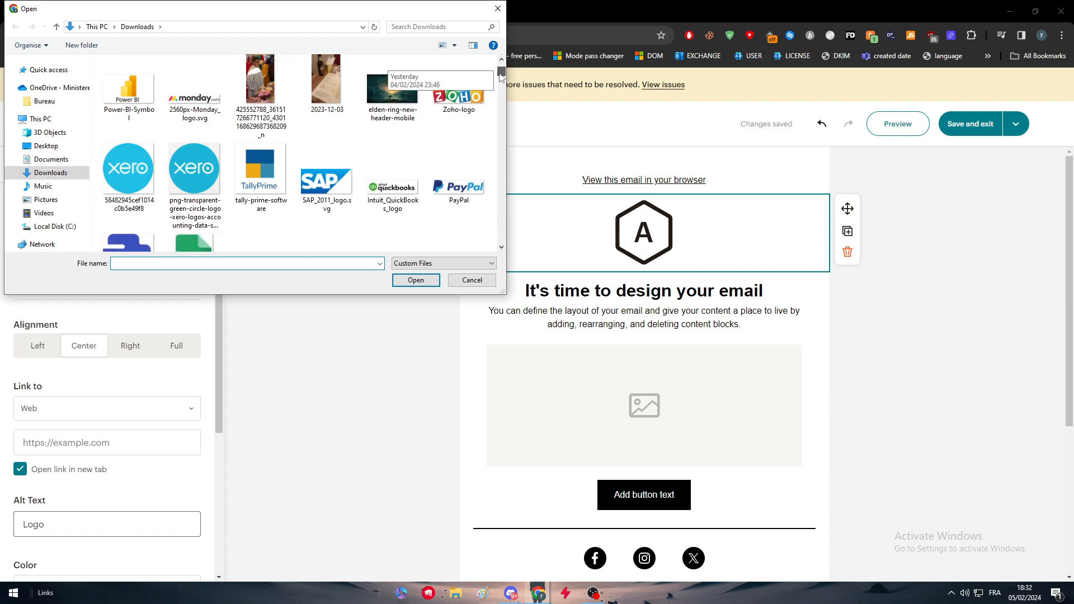
double_click(452, 183)
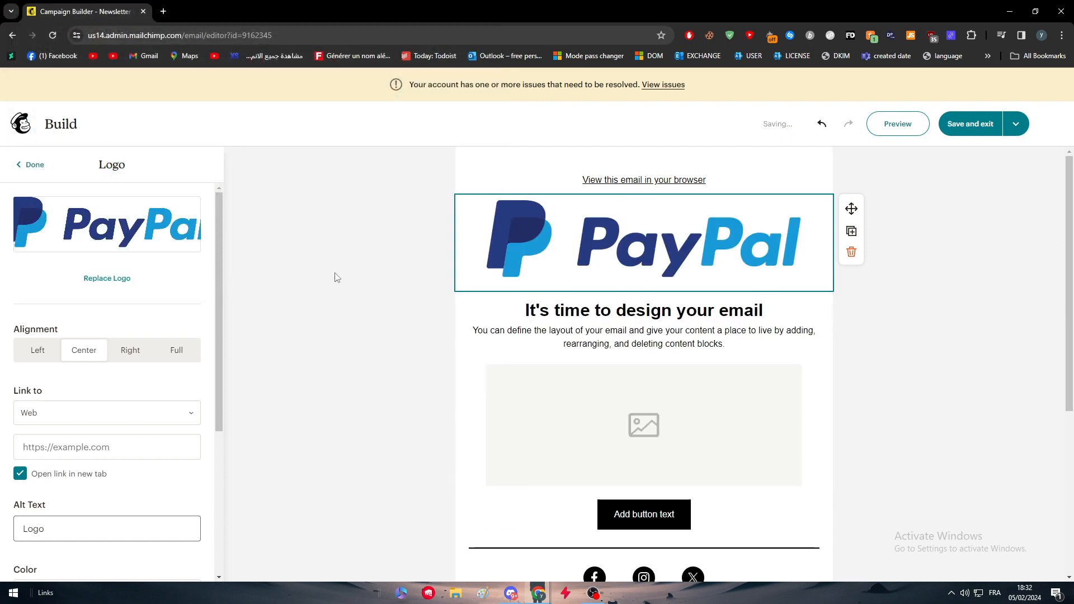
left_click(335, 279)
Examine the design and code settings of the heading text block below the logo.
left_click(563, 309)
triple_click(563, 308)
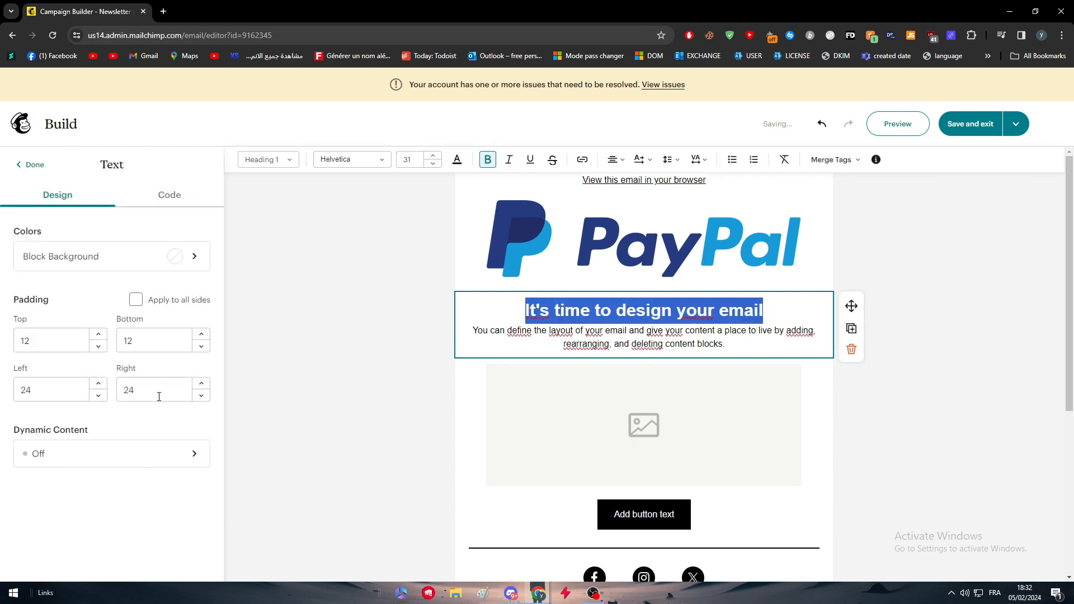
left_click(149, 206)
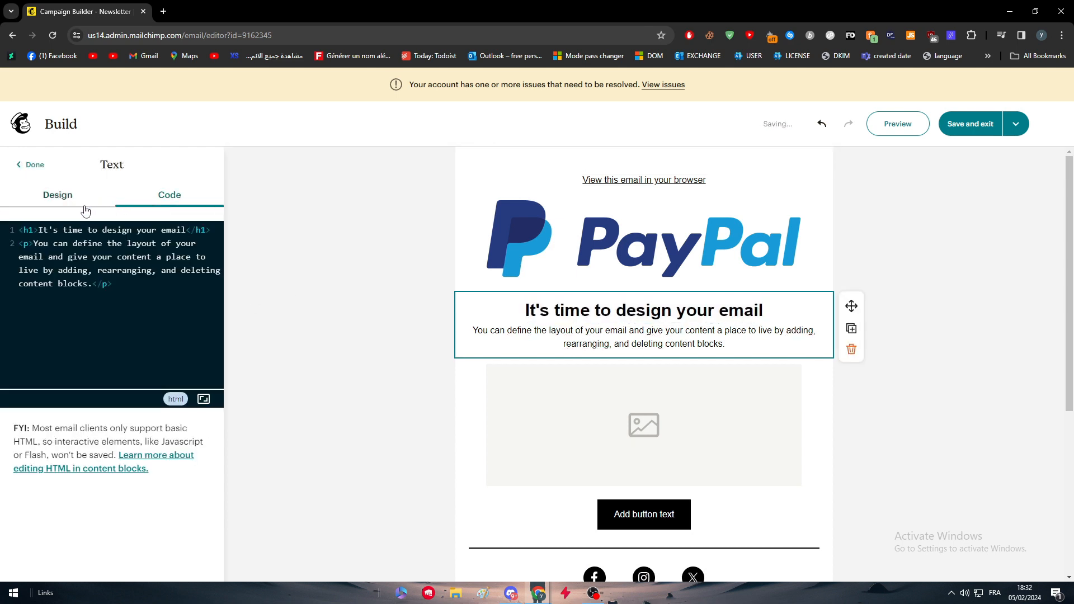
left_click(62, 196)
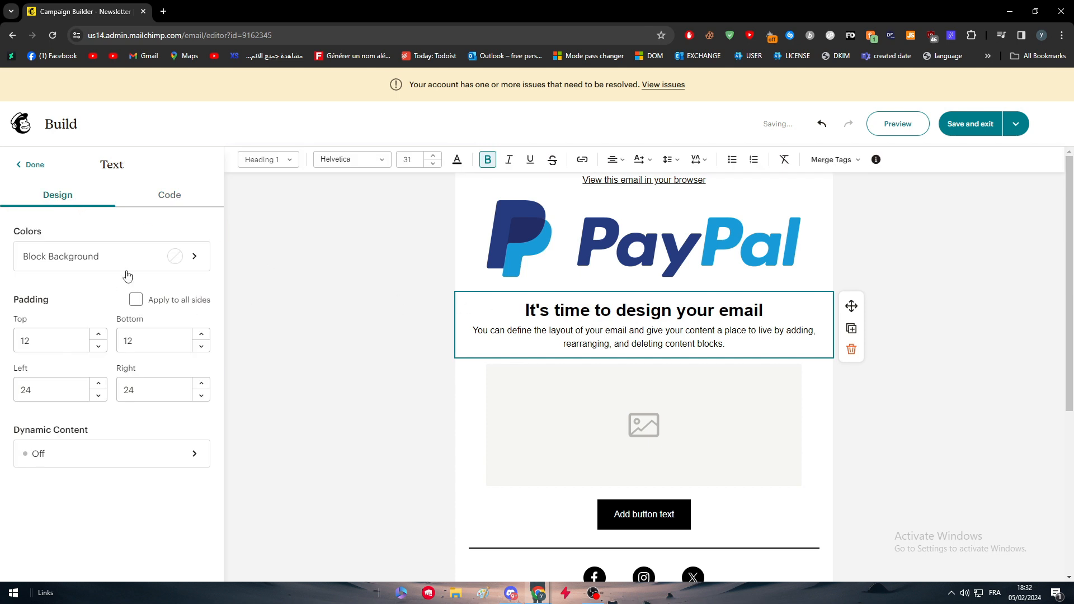
left_click(260, 292)
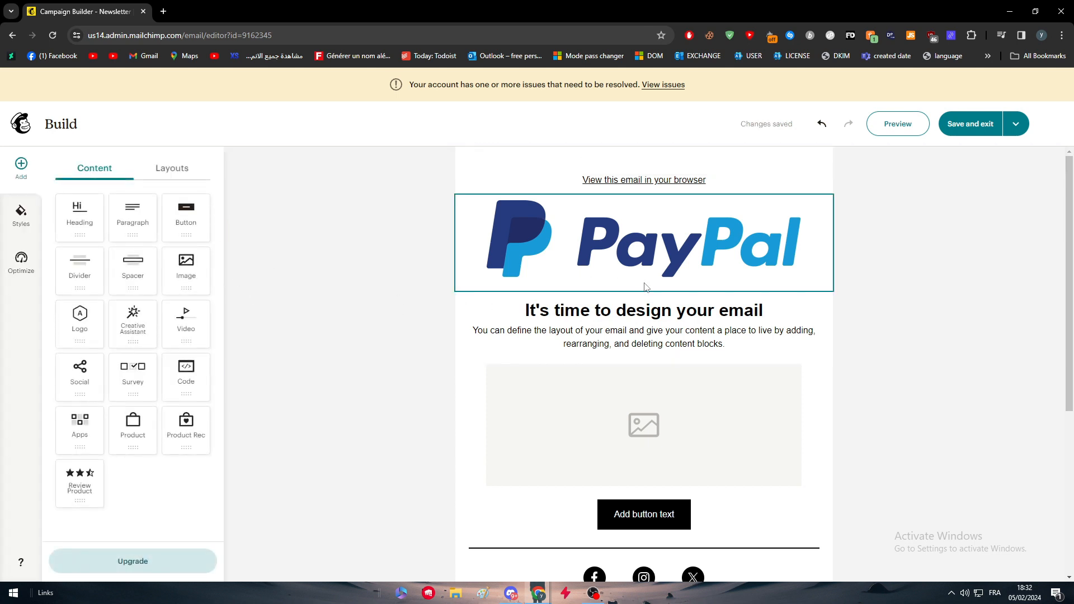
Change the text colour of the heading "It's time to design your email" to blue, hex 005ADE.
triple_click(611, 312)
left_click(457, 160)
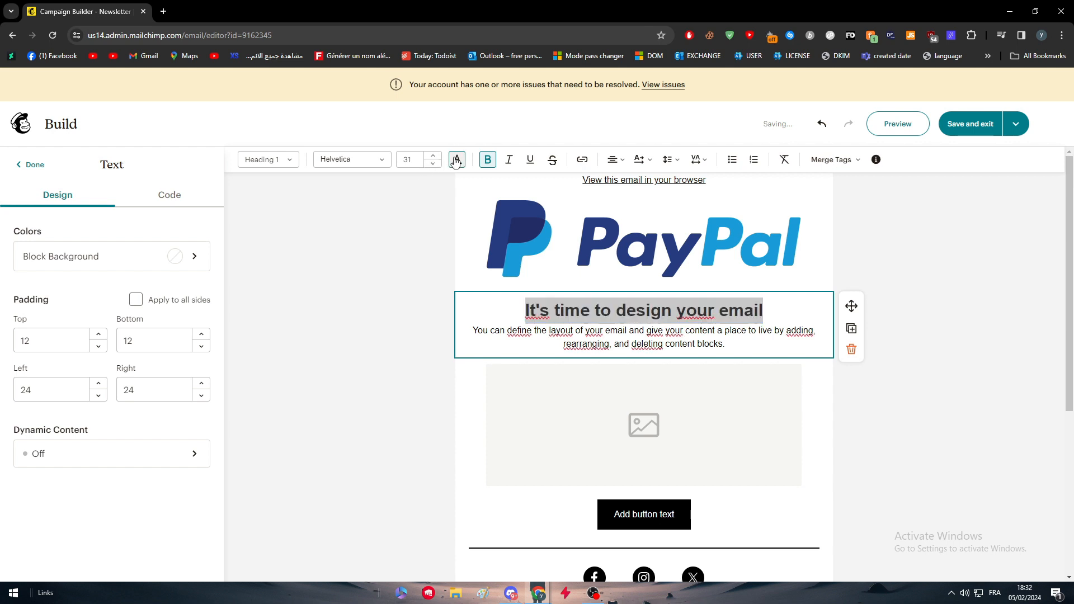
left_click(469, 366)
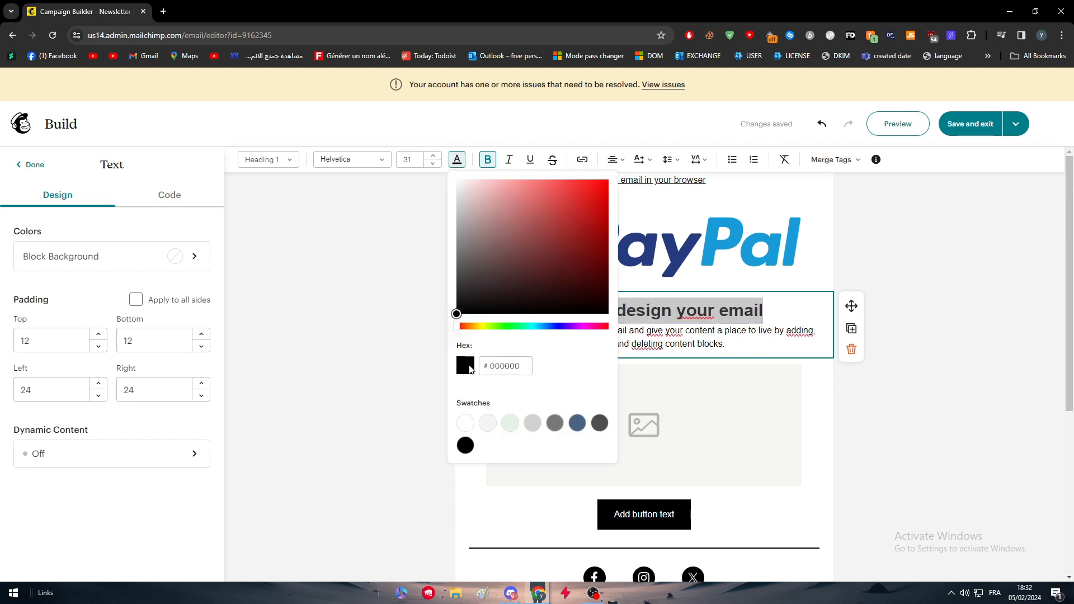
left_click_drag(459, 326, 542, 326)
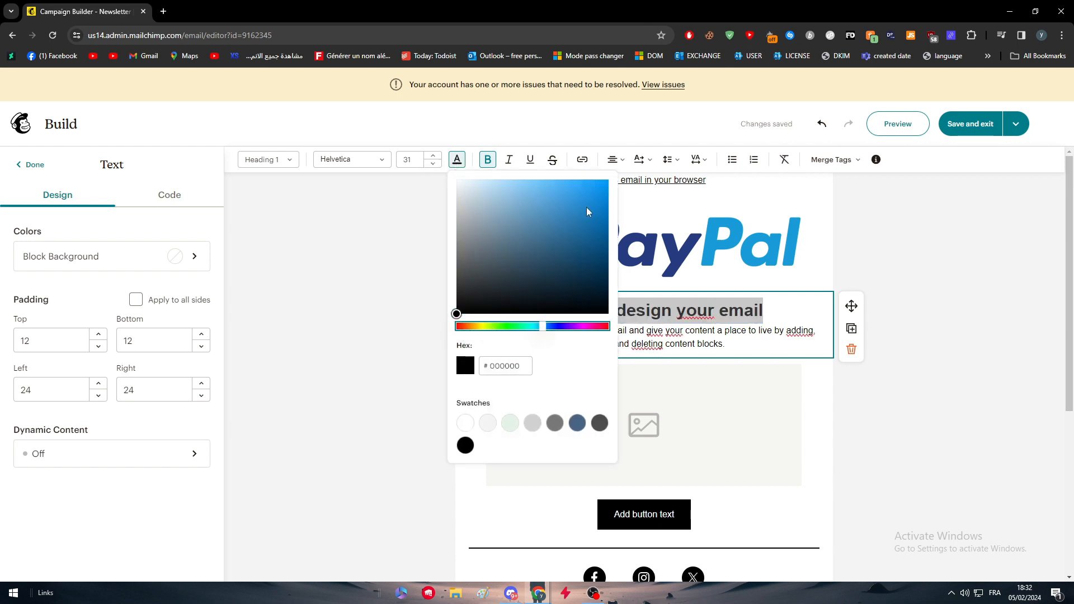
left_click_drag(587, 207, 610, 197)
left_click(547, 326)
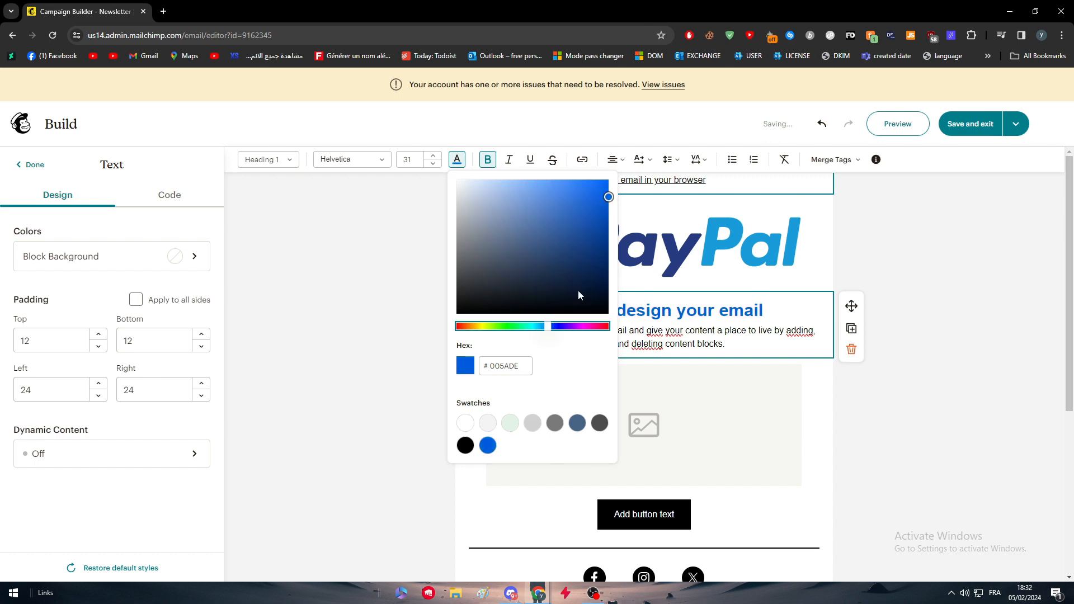
left_click(858, 264)
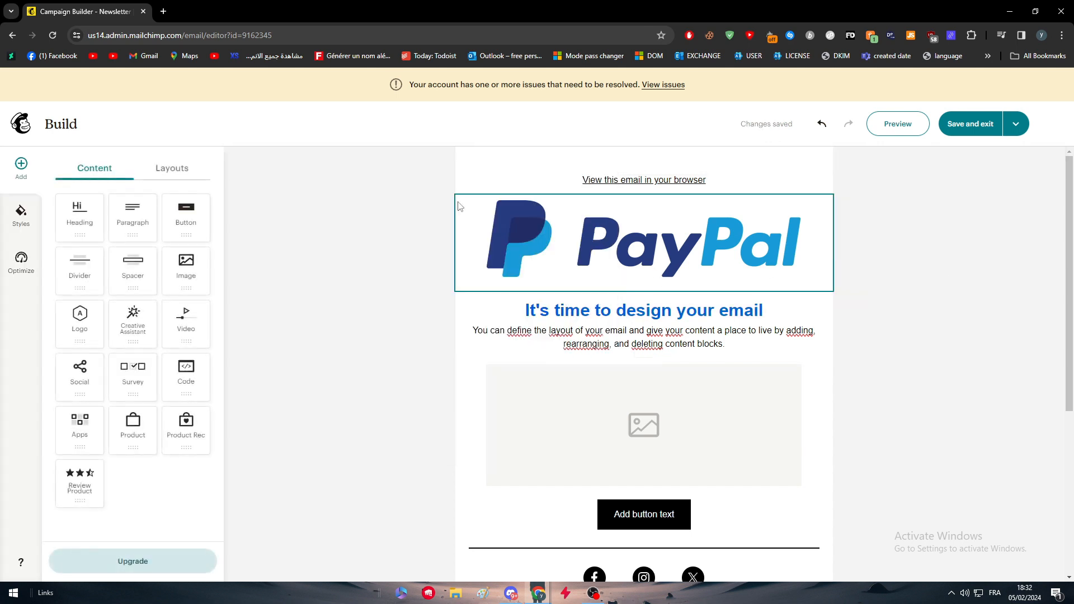
Search Google in a new tab for "paypal color pallete", look at the PayPal Brand Guidelines result and return to the results.
left_click(163, 11)
type("pay")
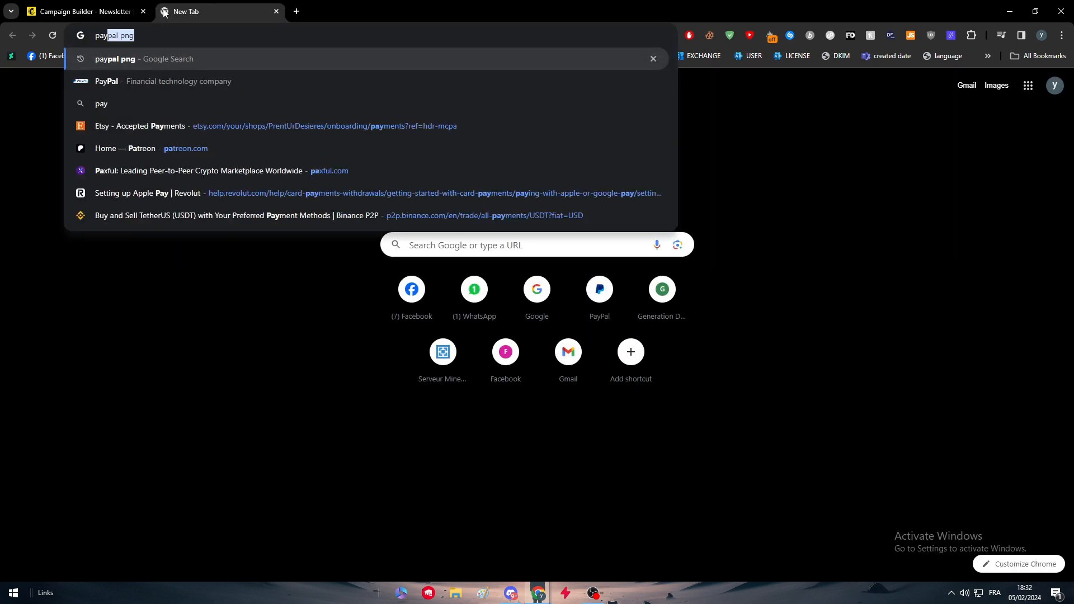
type("pal color pallete")
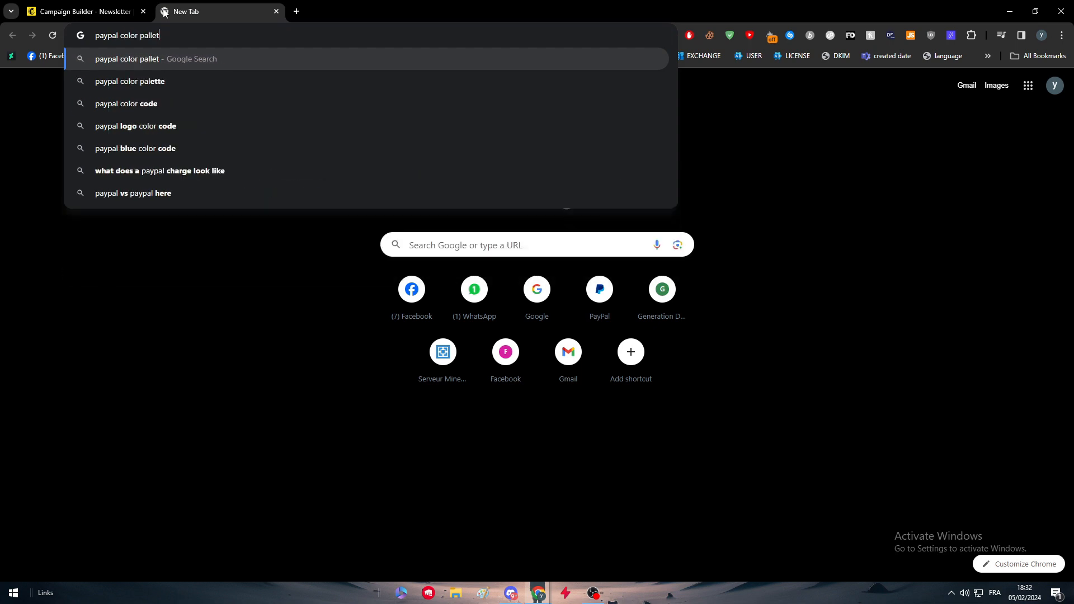
key("Return")
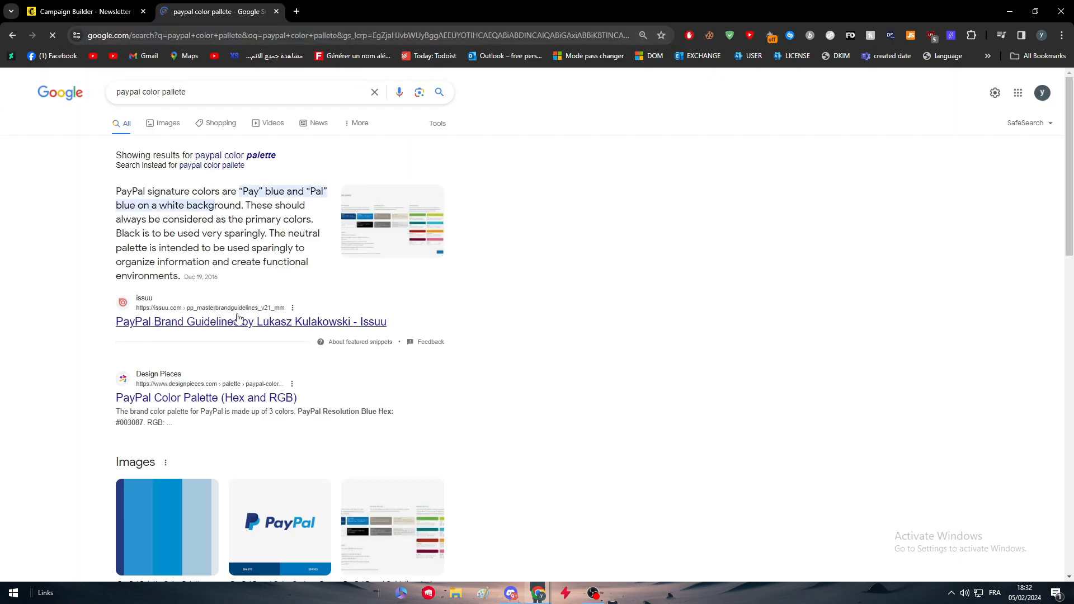
left_click(237, 321)
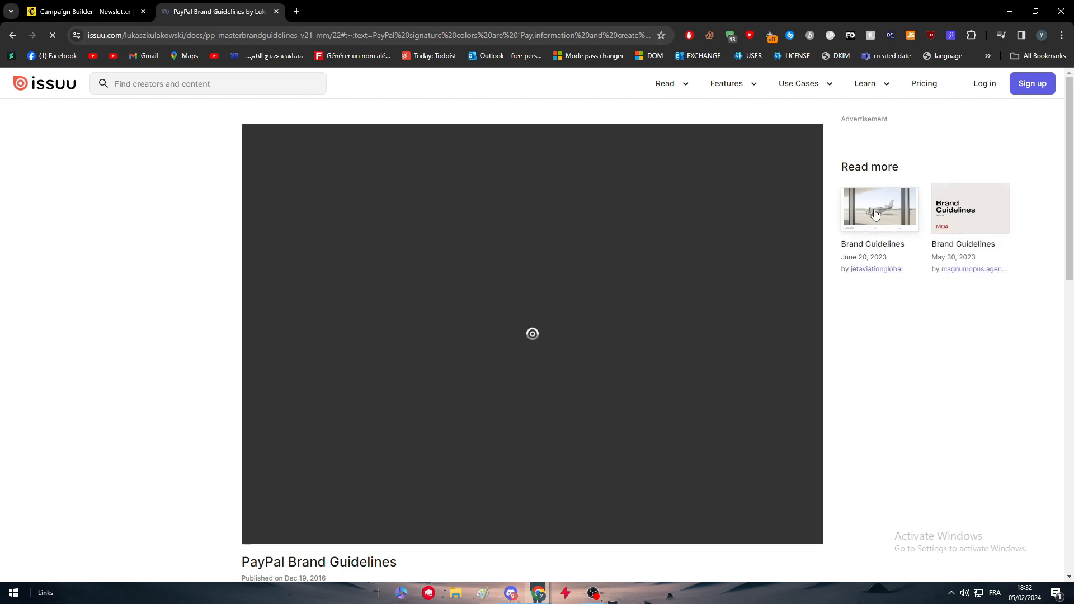
left_click(12, 35)
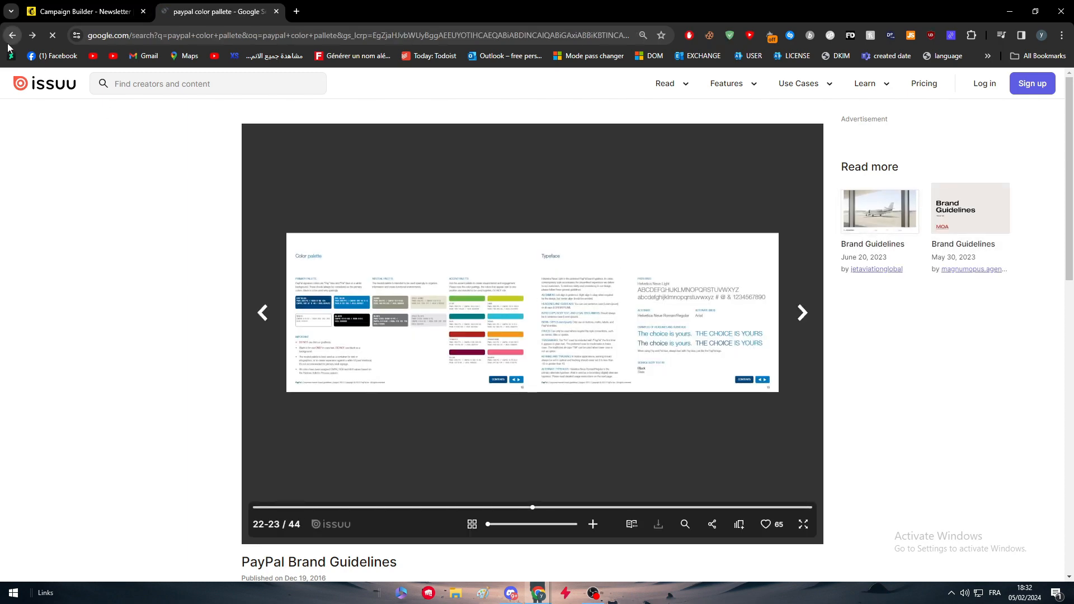
Open the BrandColorCode page for PayPal from the image results and copy the Pay Blue hex code 00457C.
scroll(189, 275, "down", 3)
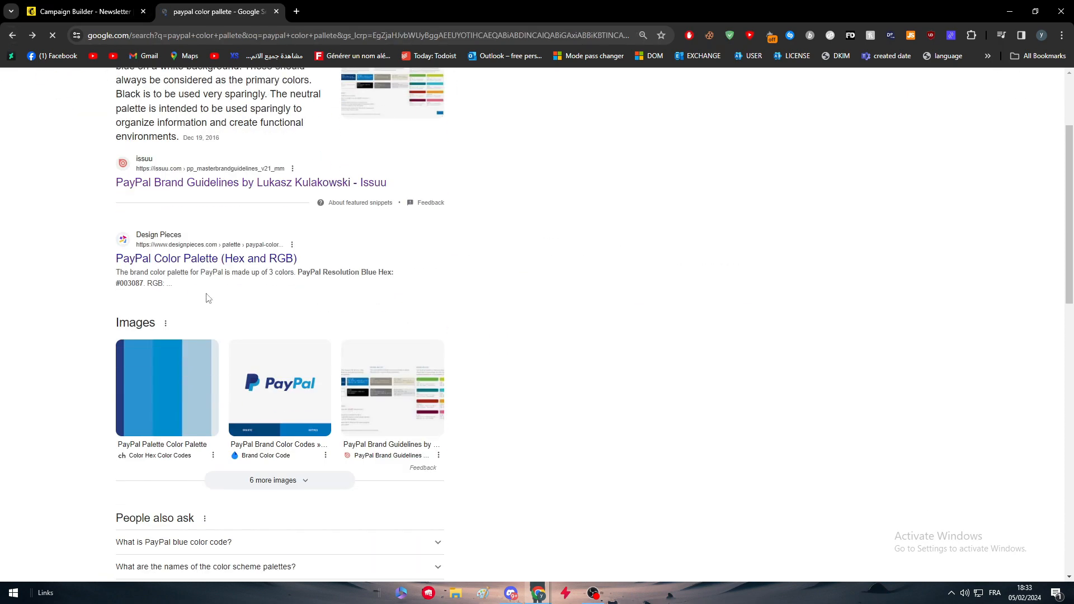
left_click(282, 406)
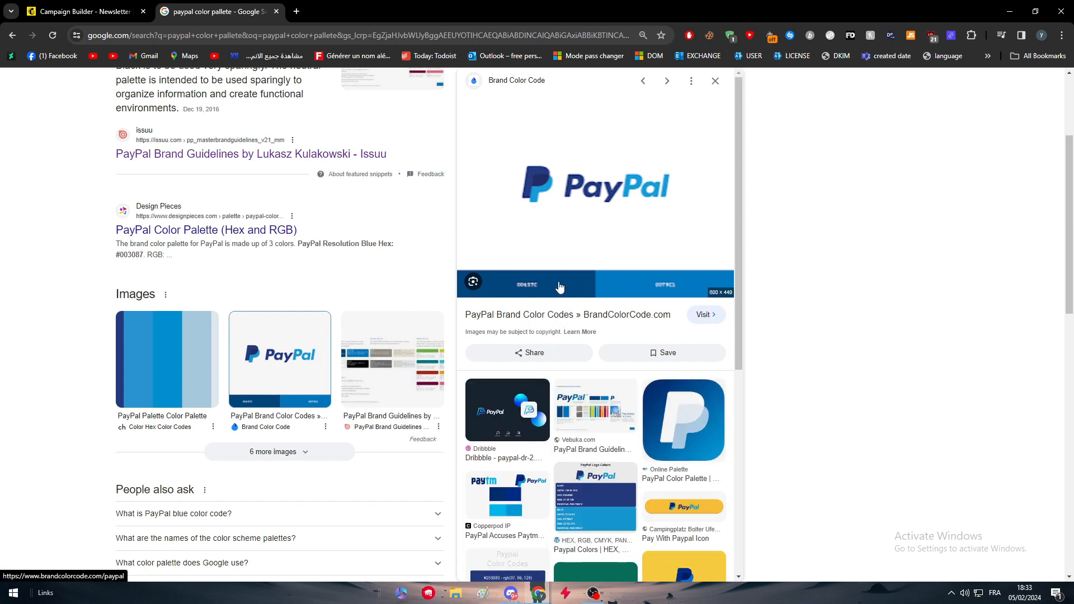
left_click(558, 284)
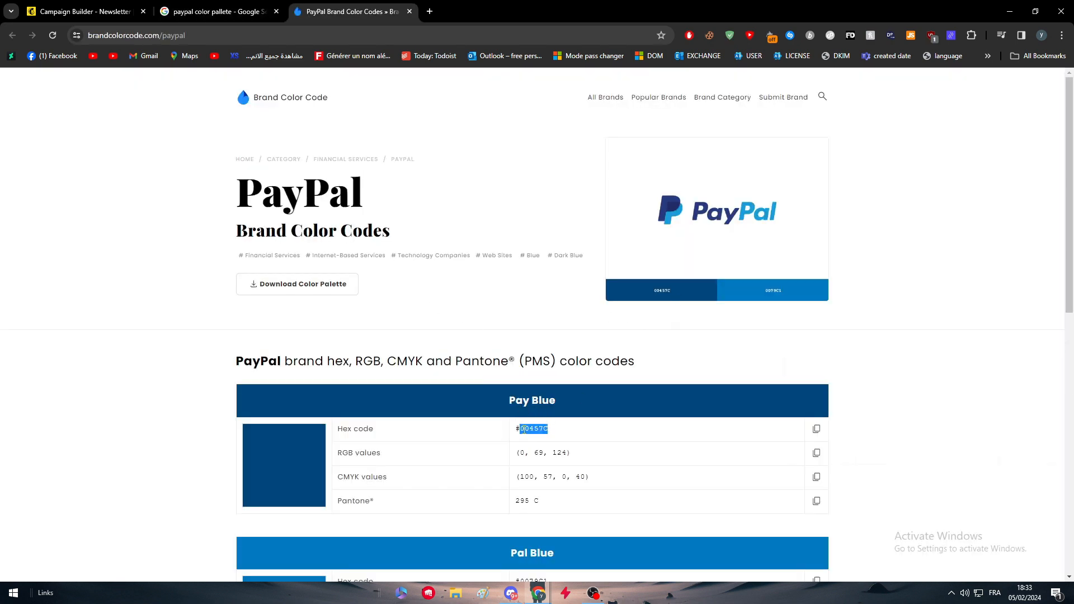
Back in the Mailchimp editor, set the text colour of the heading "It's time to design your email" to hex 00457C.
left_click(83, 12)
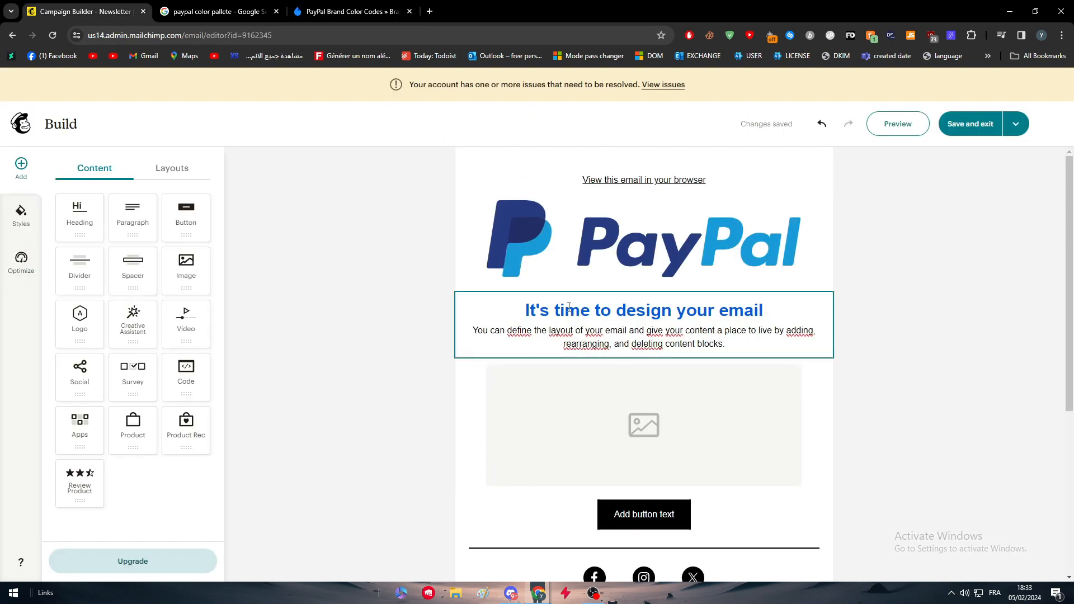
triple_click(568, 307)
left_click(458, 160)
left_click(518, 367)
type("#00457")
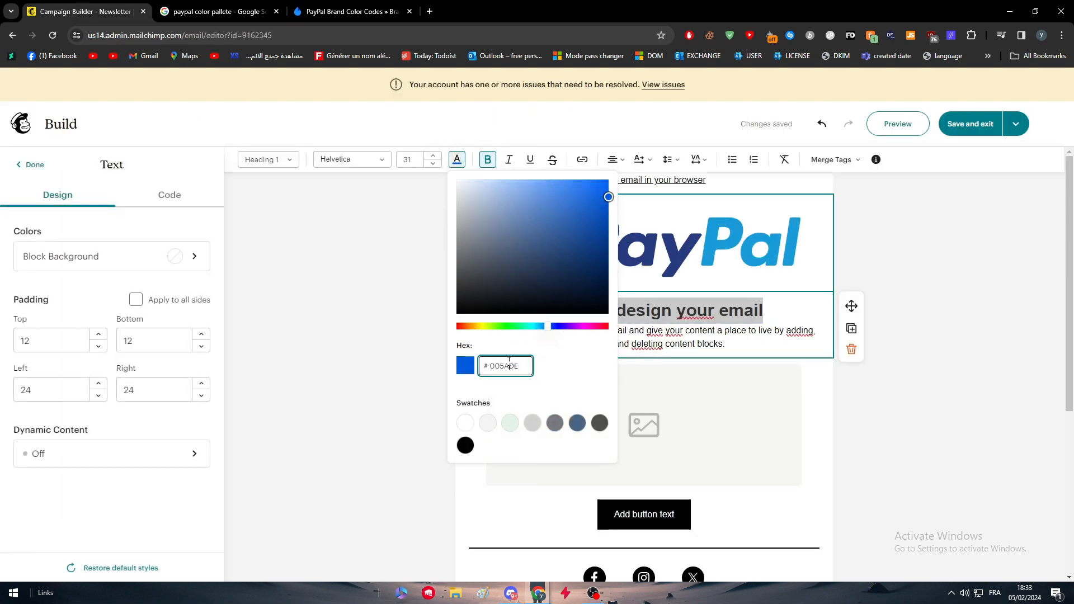
left_click(495, 367)
key("BackSpace")
left_click(362, 5)
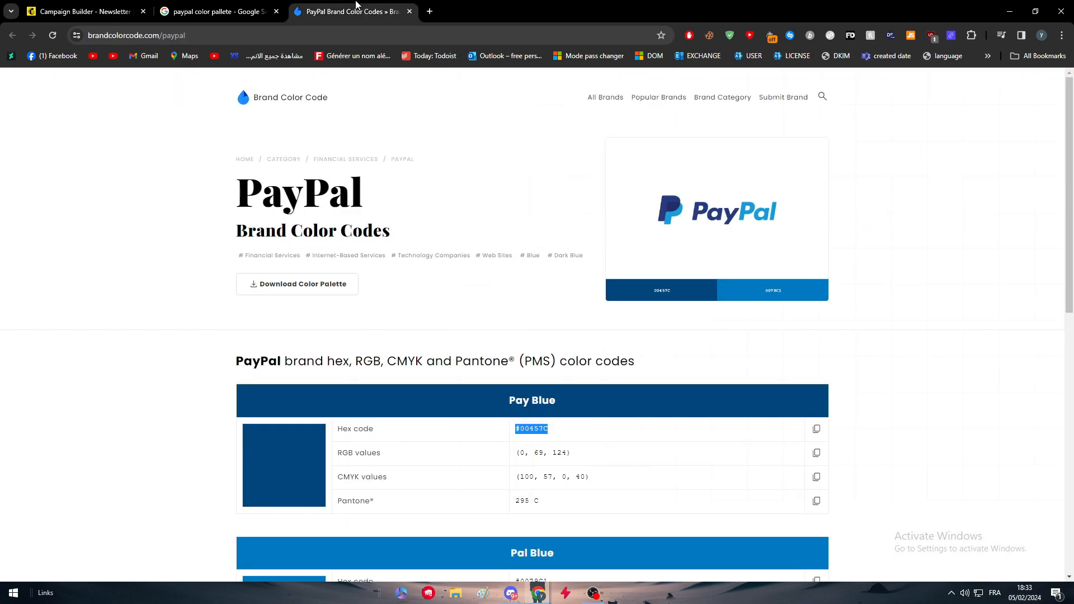
left_click(81, 6)
double_click(520, 367)
type("#00457")
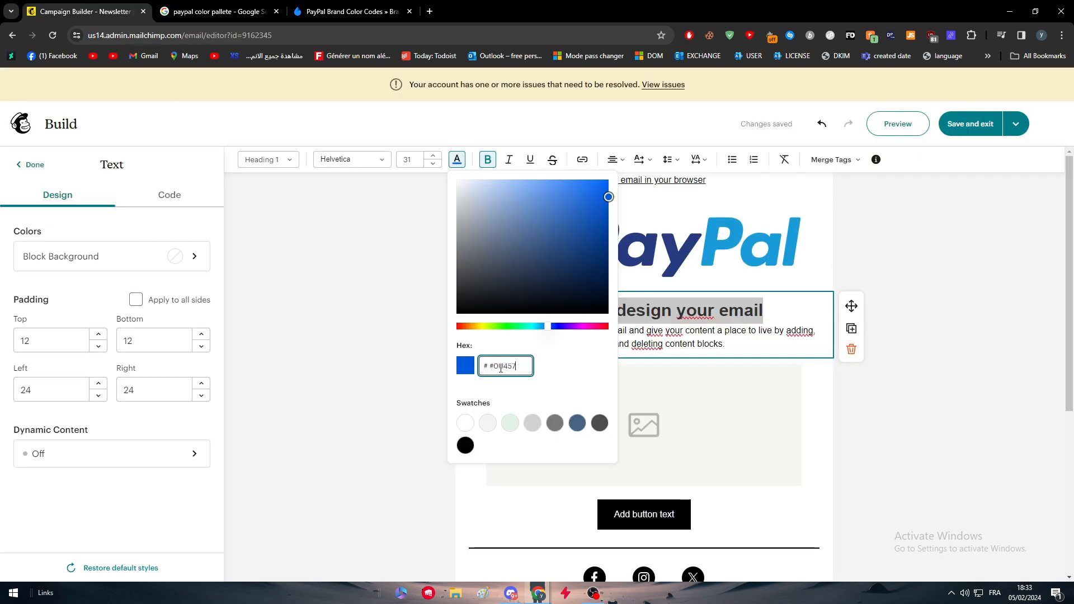
key("BackSpace")
key("End")
type("C")
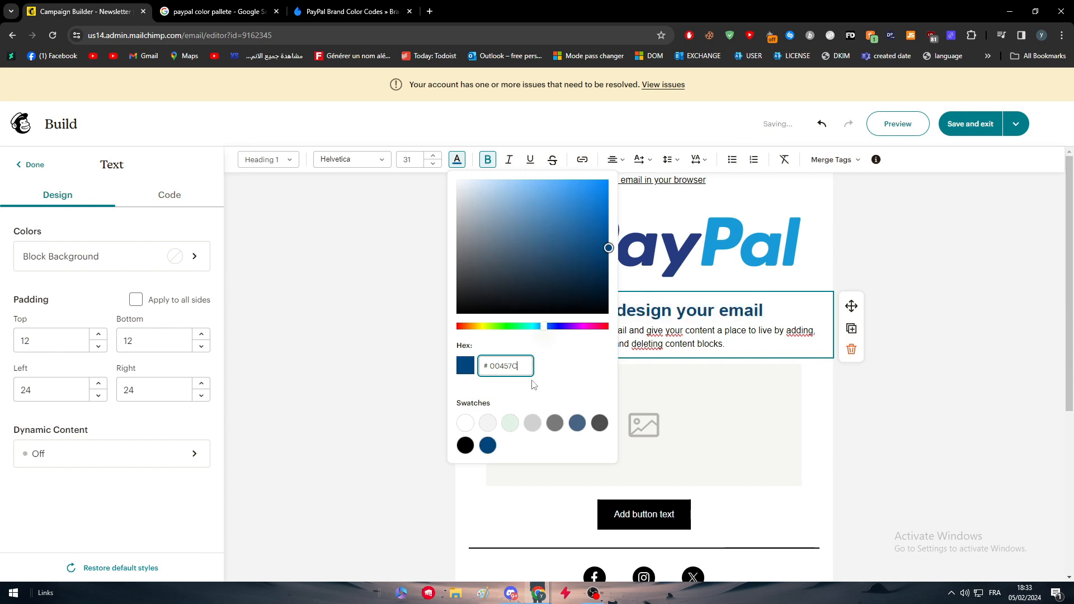
left_click(902, 411)
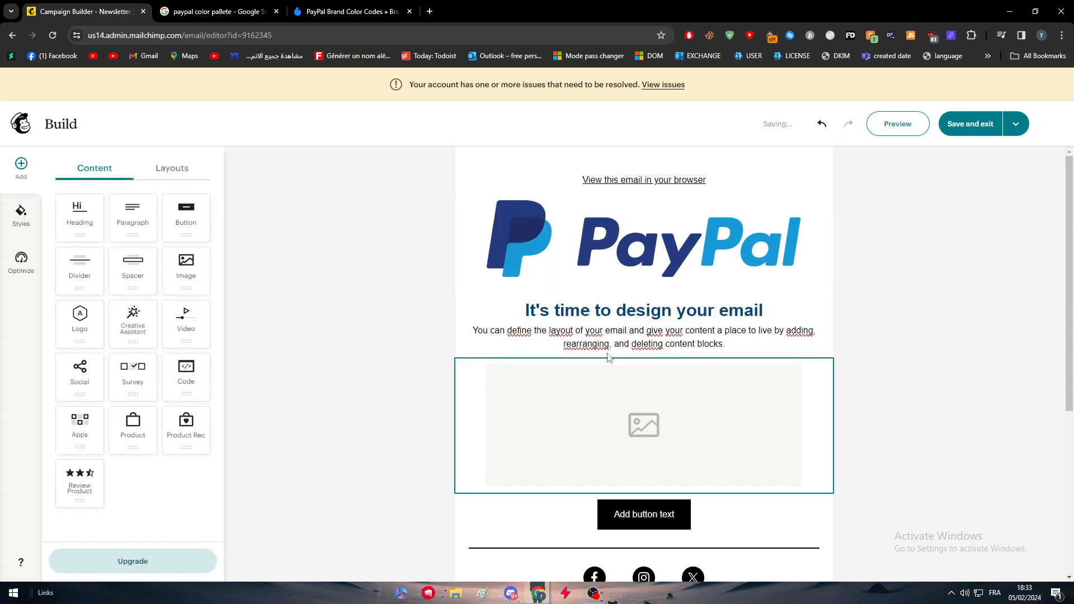
Copy the Pal Blue hex code #0079C1 from the BrandColorCode page.
left_click(395, 4)
scroll(587, 364, "down", 3)
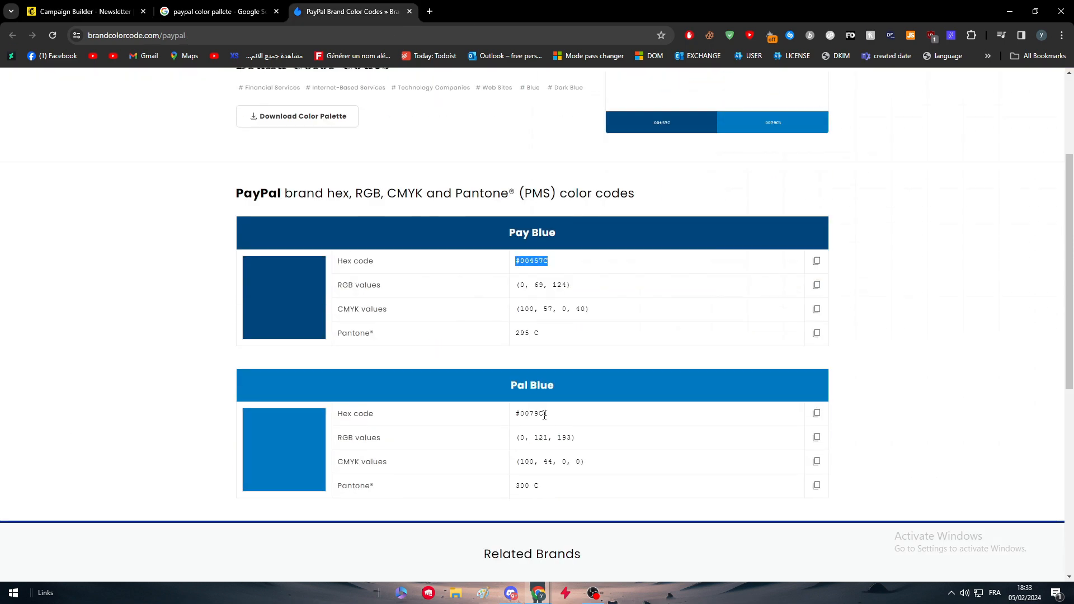
left_click(551, 415)
triple_click(551, 415)
key("ctrl+c")
Back in the Mailchimp editor, set the text colour of the paragraph below the heading to hex 0079C1.
left_click(84, 11)
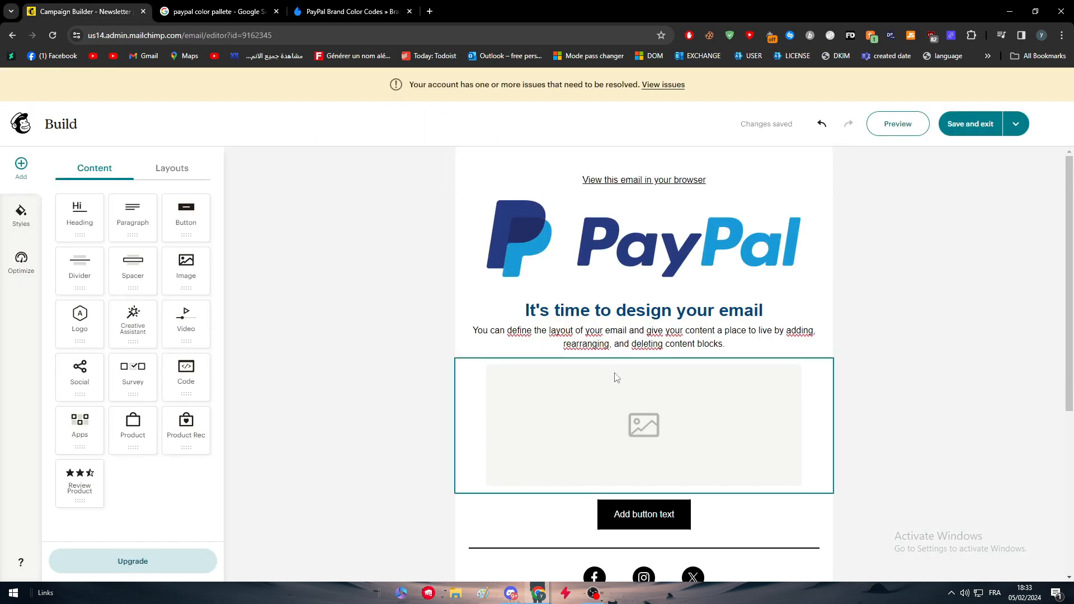
triple_click(648, 335)
left_click(457, 160)
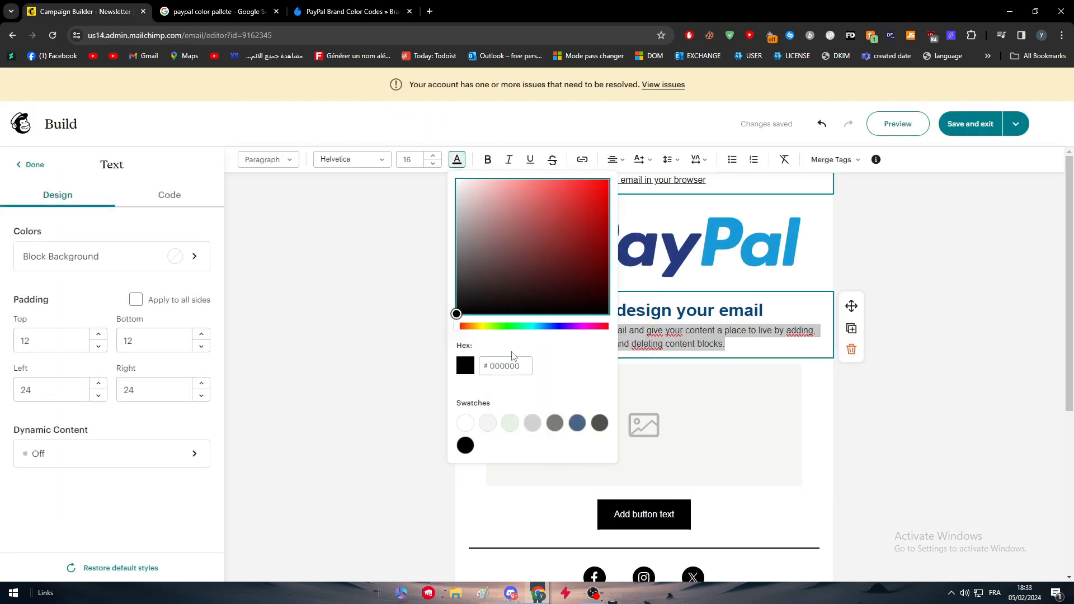
left_click(522, 367)
key("ctrl+a")
key("ctrl+v")
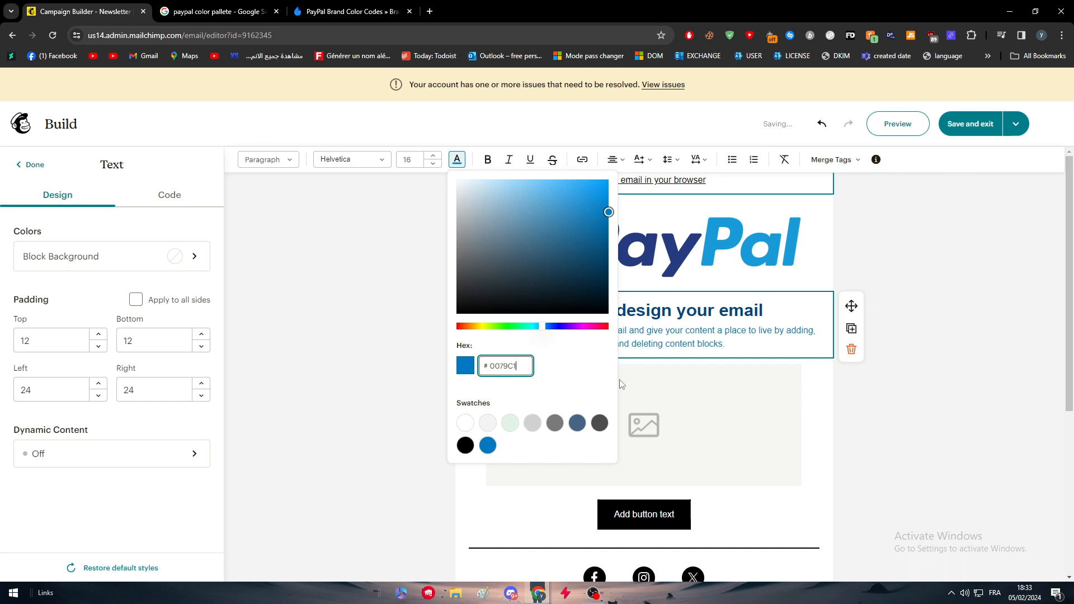
left_click(903, 400)
Shrink the PayPal logo in the email footer to less than a third of its width.
scroll(839, 336, "down", 1)
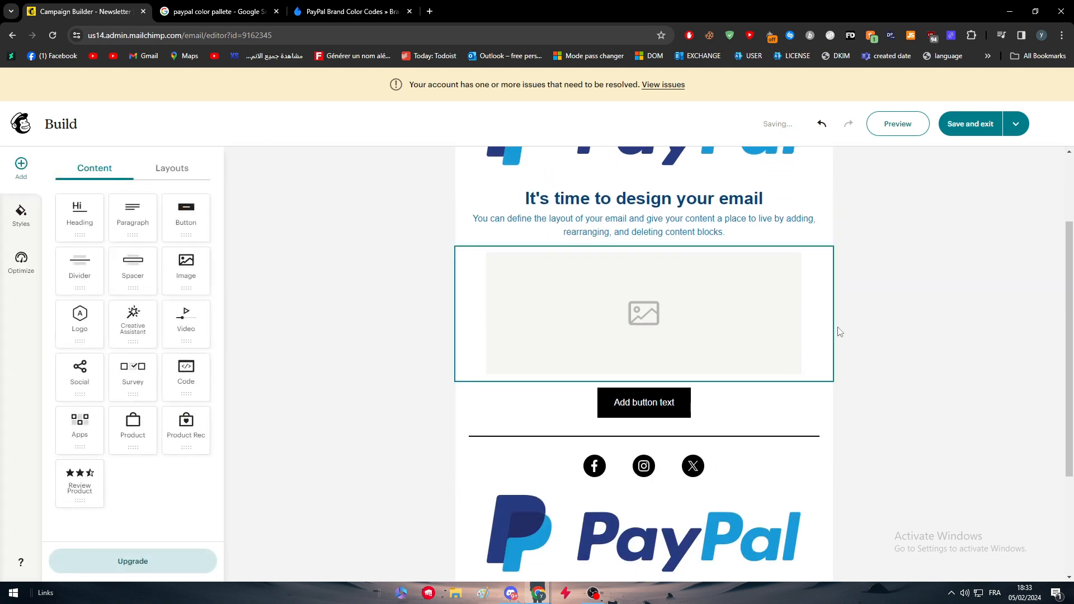
scroll(775, 359, "down", 4)
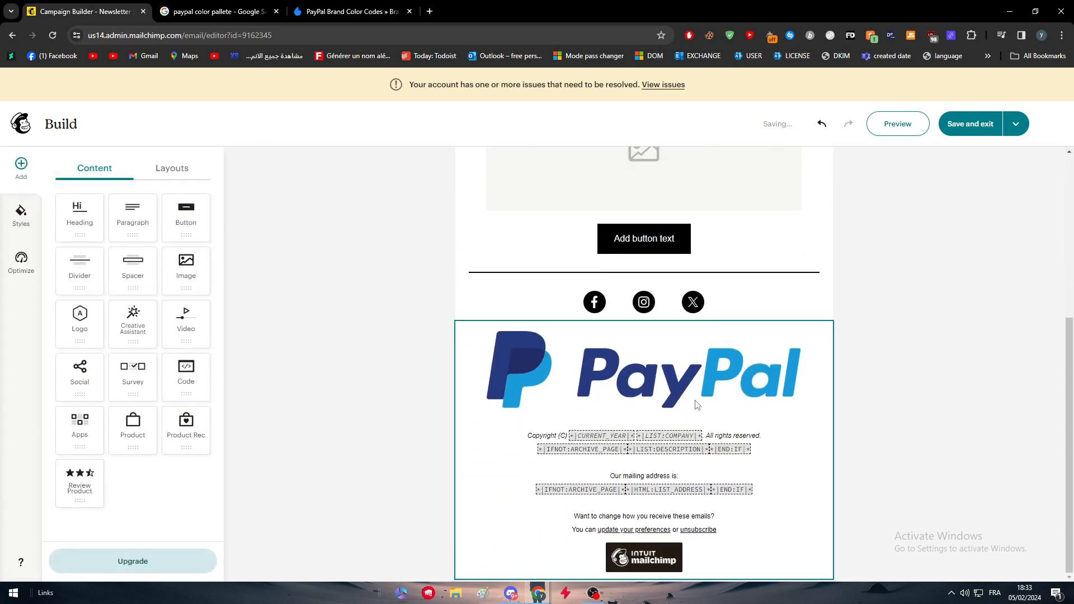
left_click(656, 385)
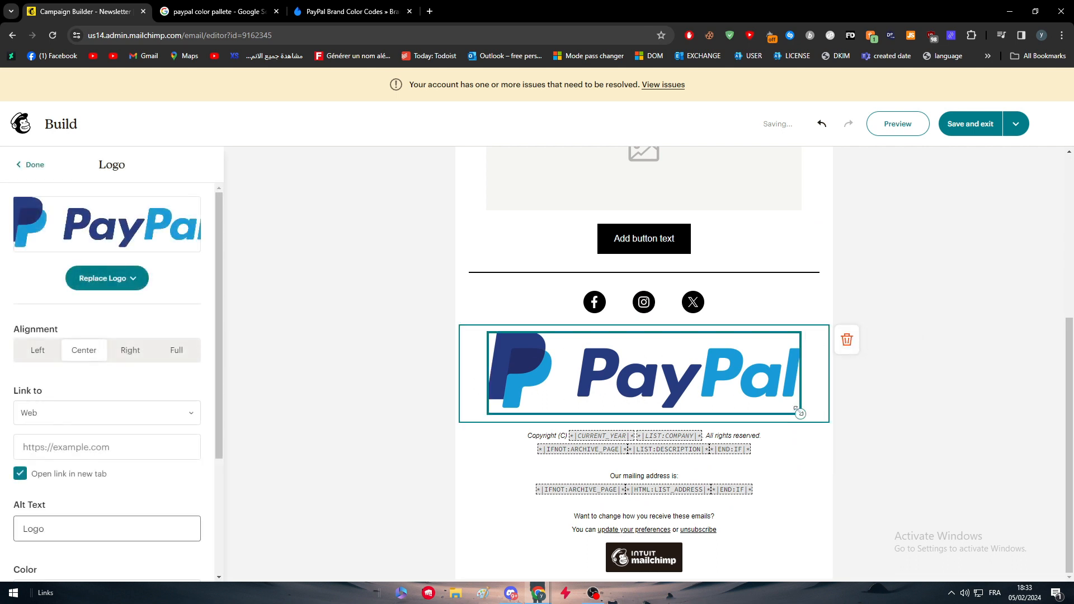
left_click_drag(801, 413, 576, 337)
Shrink the PayPal logo in the email header to about 60% of its width.
scroll(912, 334, "up", 5)
left_click(660, 241)
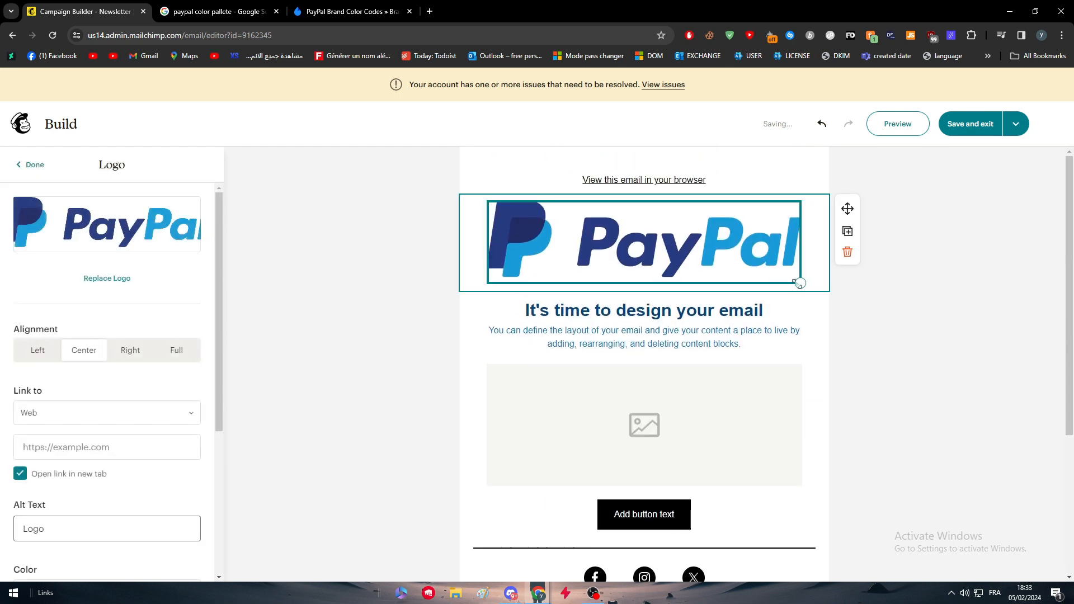
left_click_drag(800, 283, 737, 249)
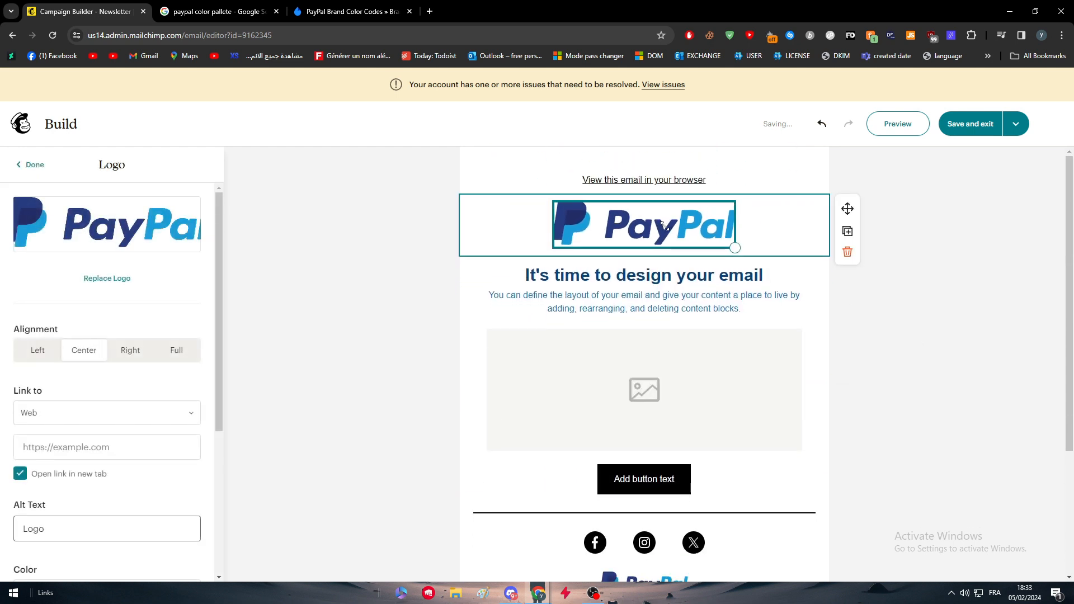
left_click(831, 326)
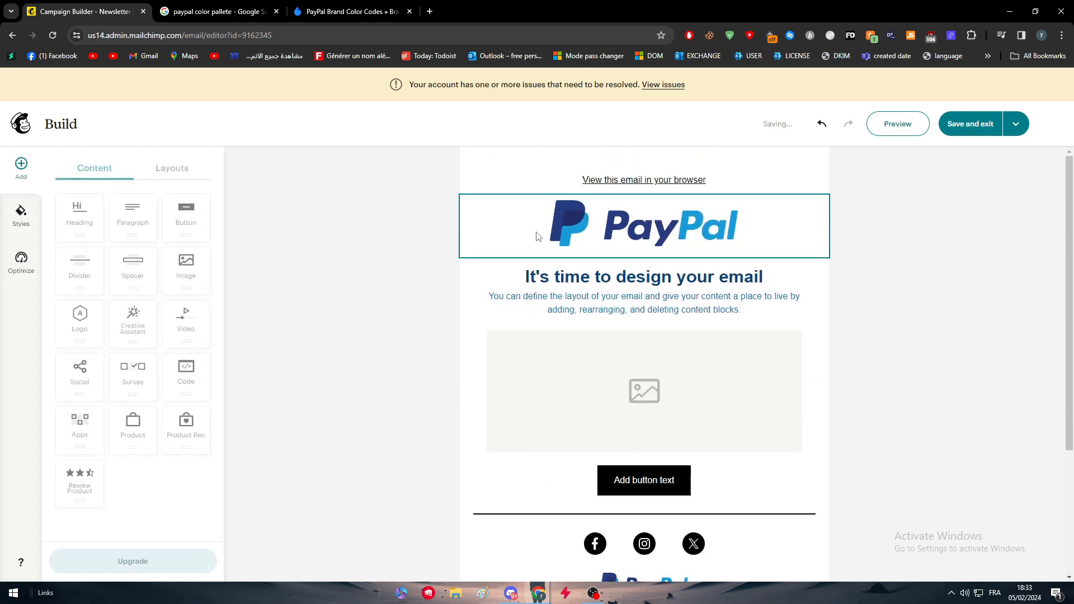
Replace the heading text below the header logo with "New announcement".
triple_click(559, 278)
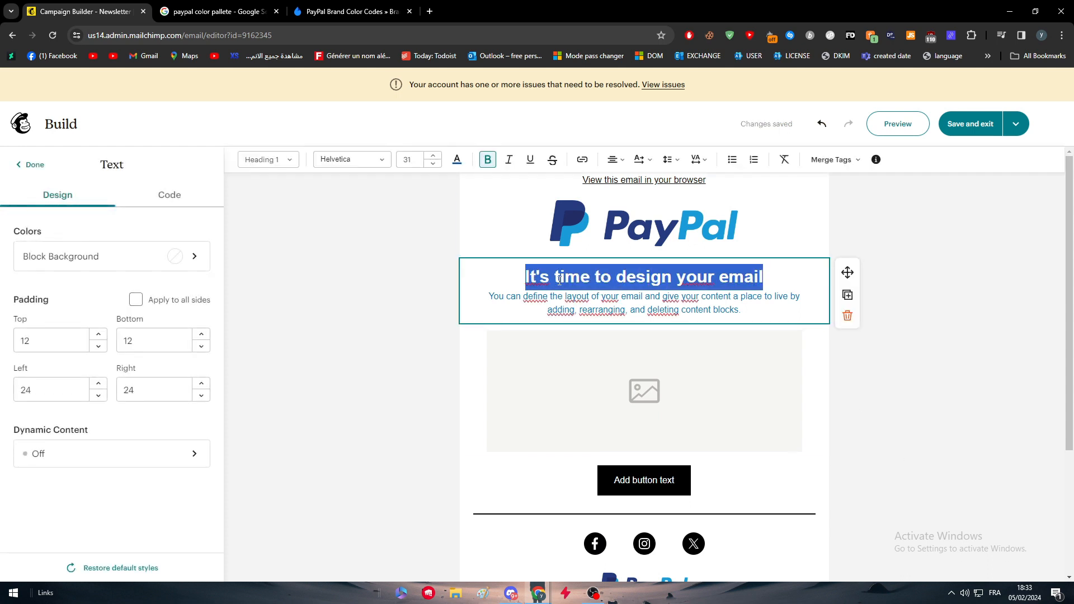
type("New ann")
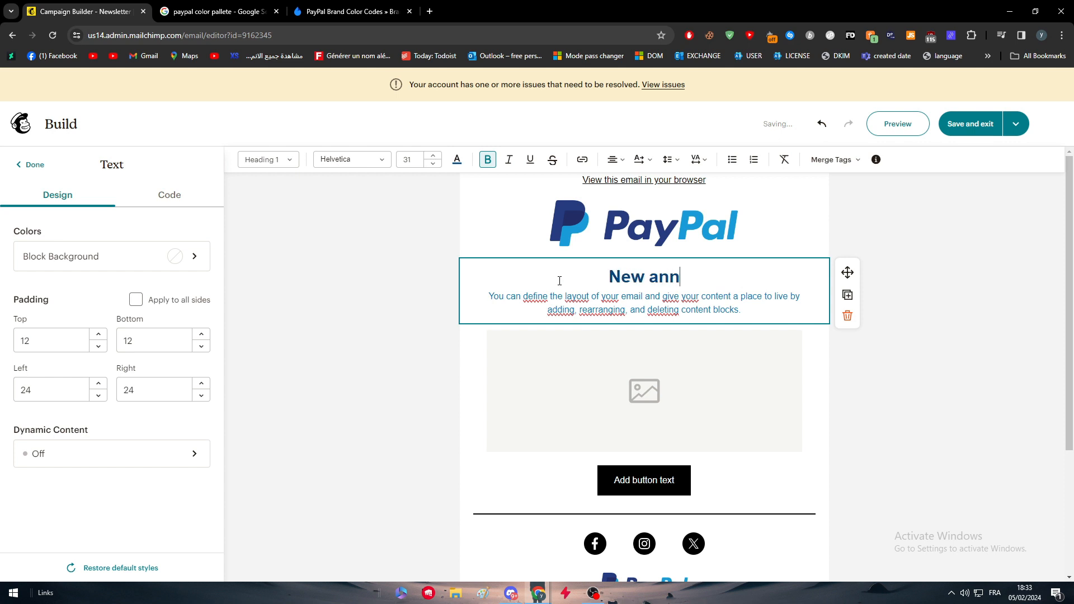
type("ounce")
type("ment")
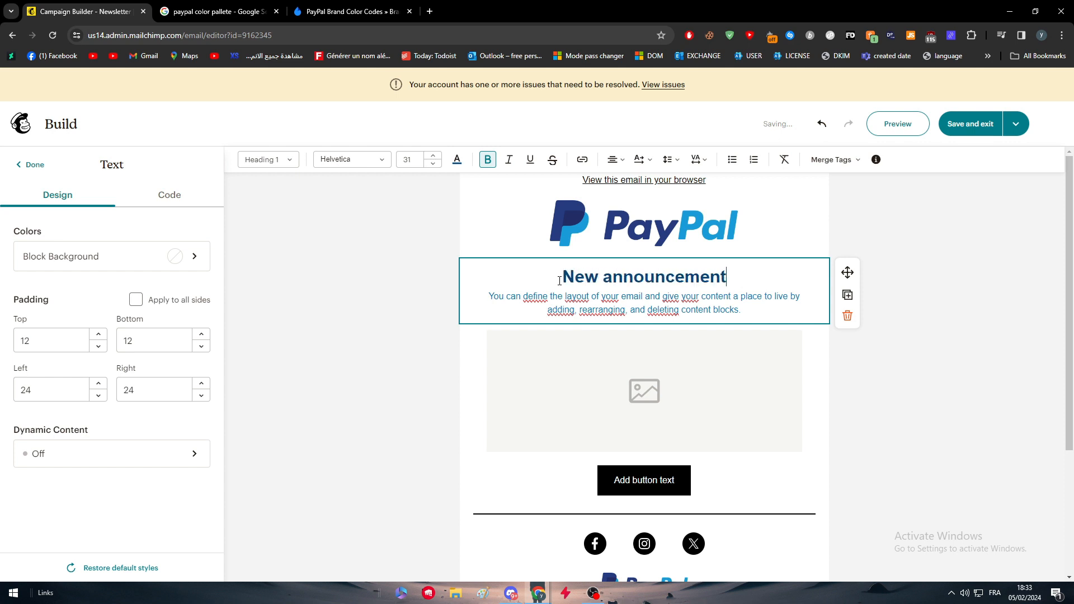
Replace the paragraph under the heading with "We are changing our Privacy Policy check the picture bellow.".
triple_click(571, 307)
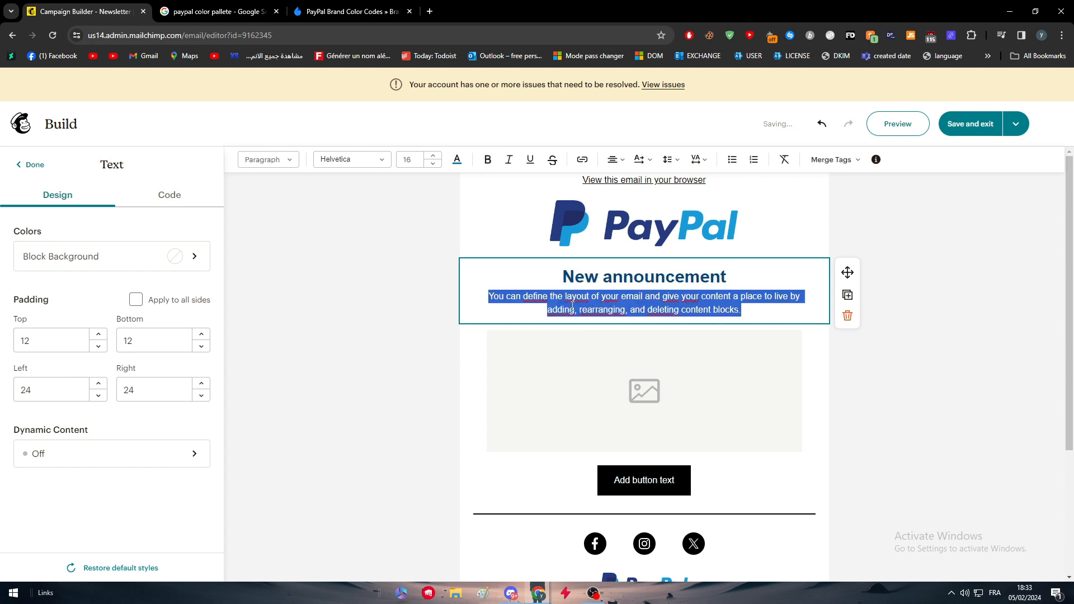
type("We are changing our")
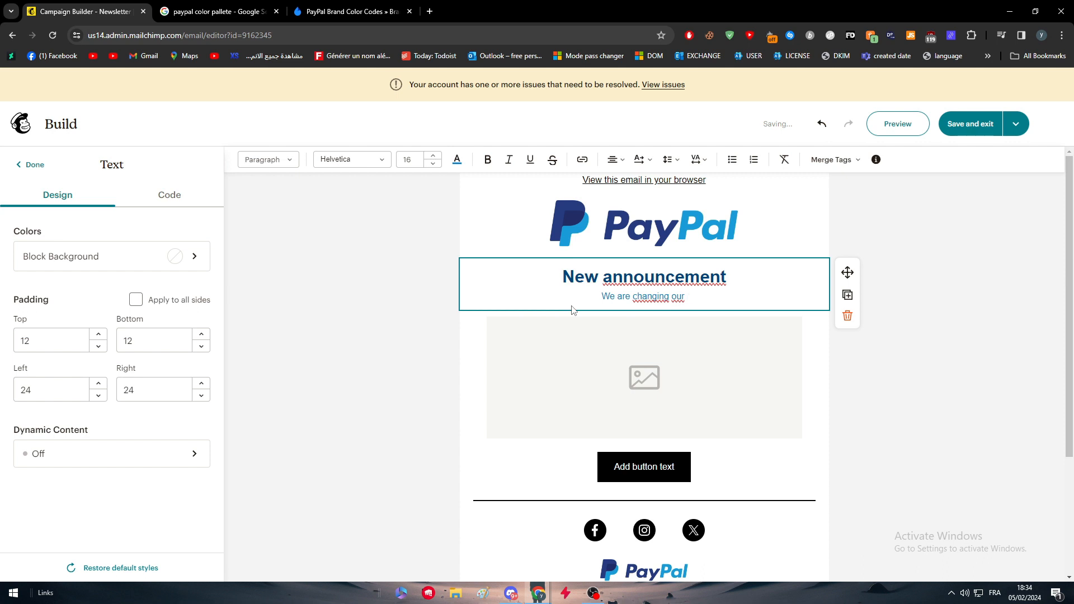
type("oli")
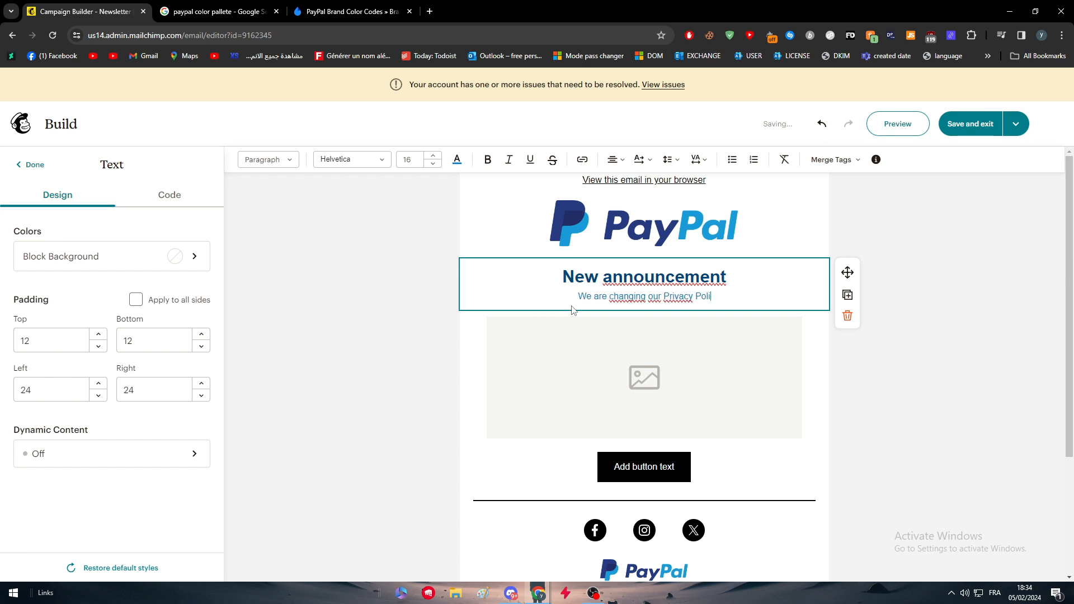
type("cy check the pic")
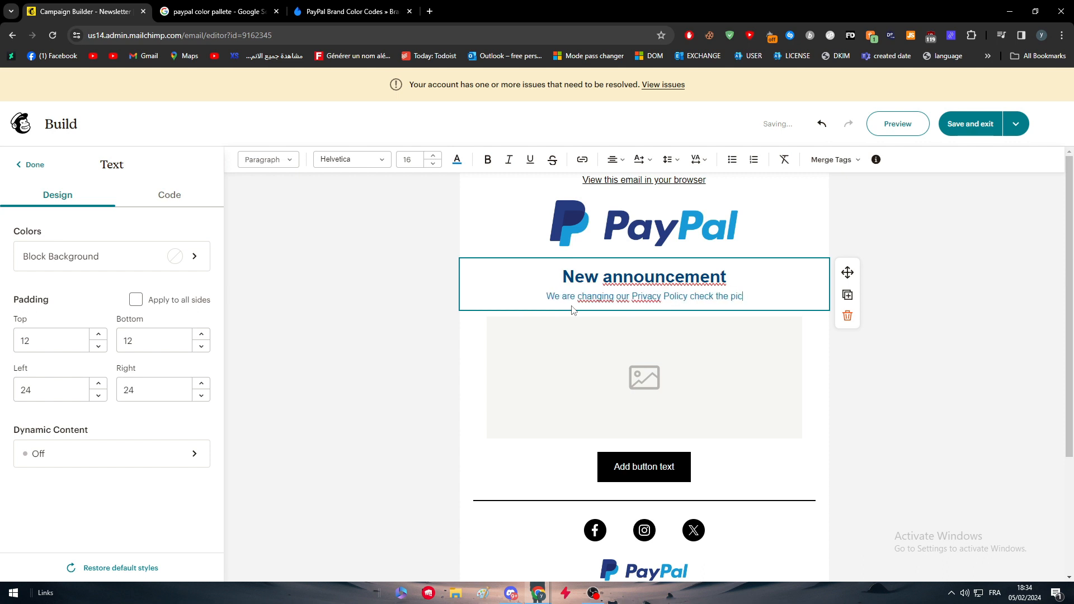
type("ture bellow.")
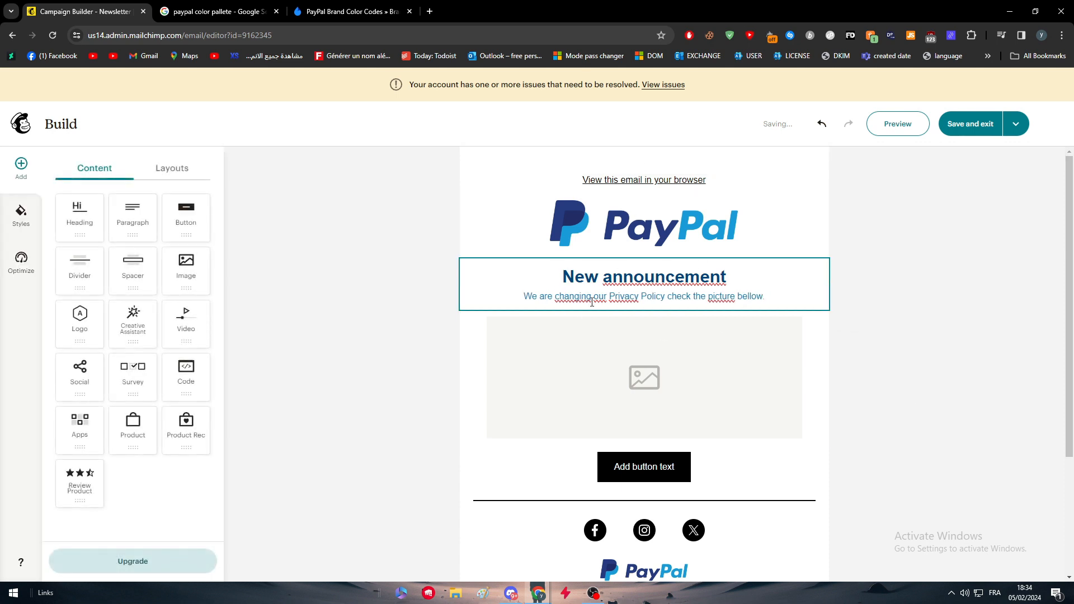
right_click(591, 298)
right_click(562, 295)
left_click(563, 296)
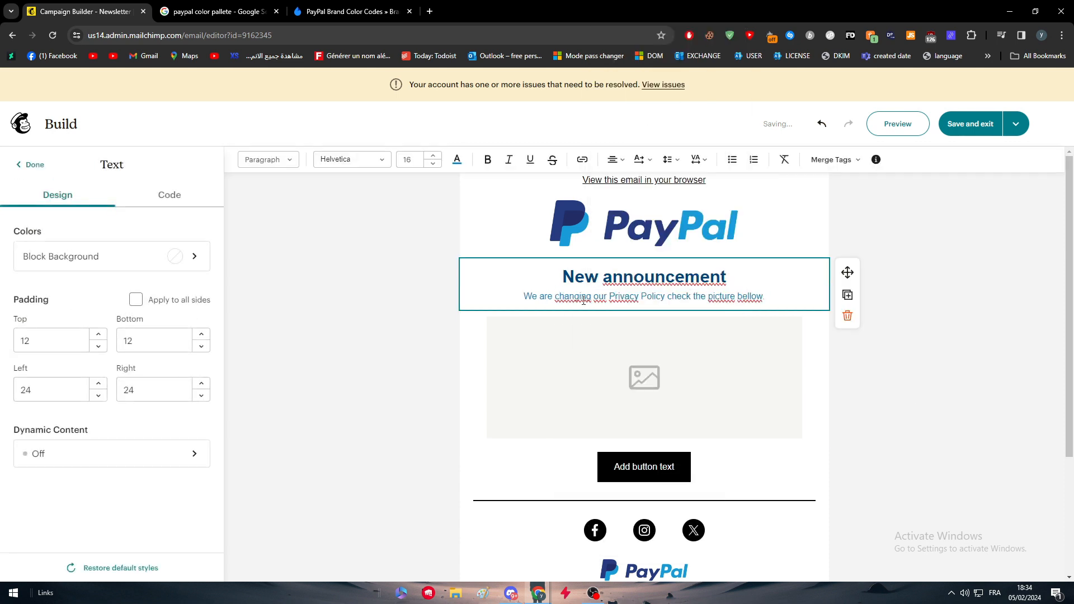
left_click(406, 375)
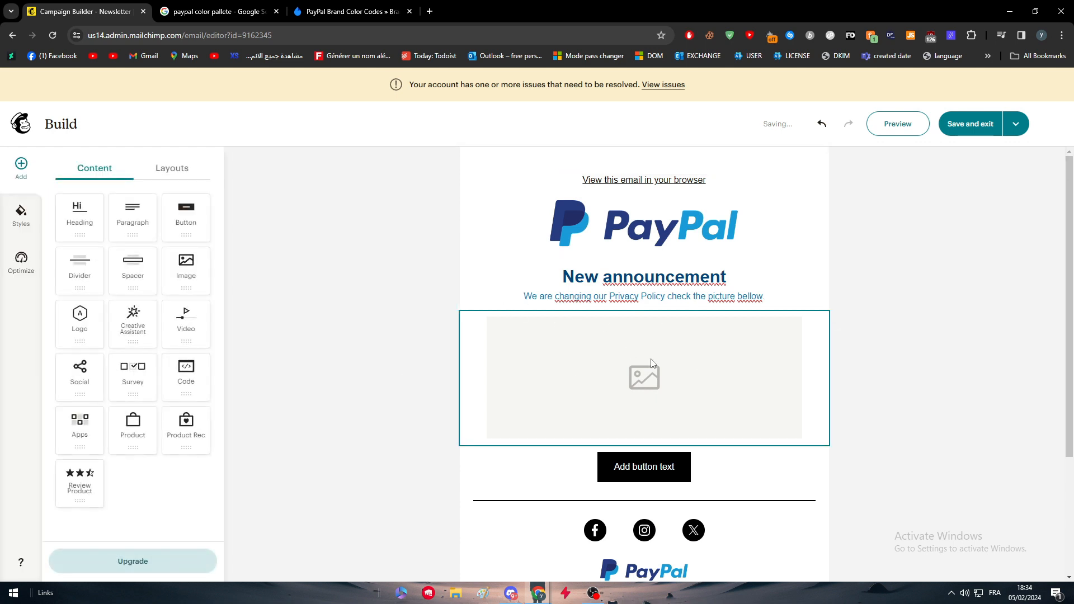
Select the empty image block, search Google in a new tab for "paypal privacy policy" and open the PayPal Privacy Statement result.
left_click(640, 393)
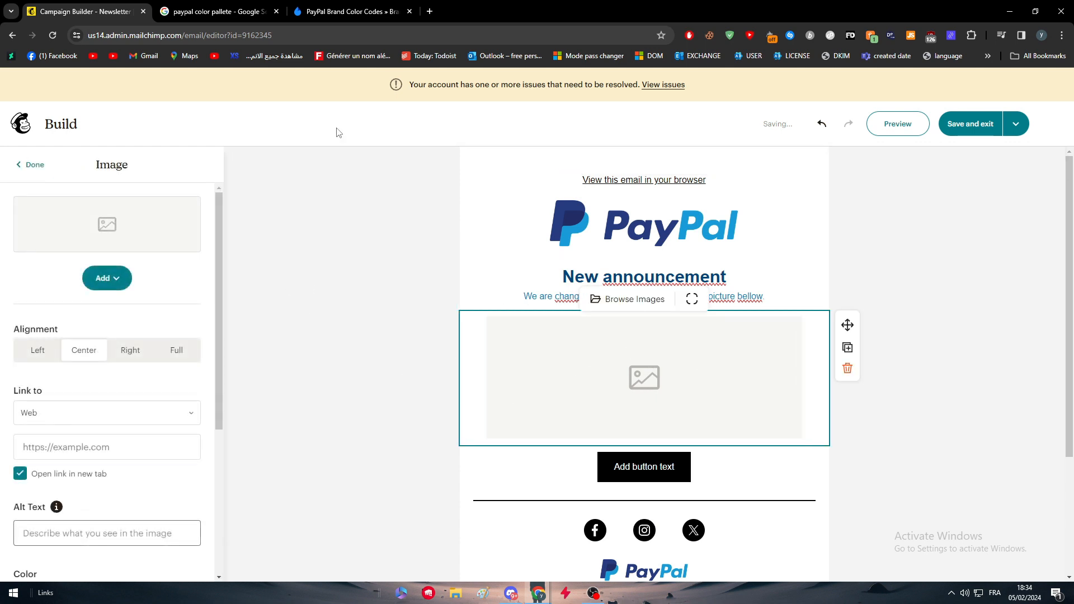
left_click(429, 11)
type("paypal privacy")
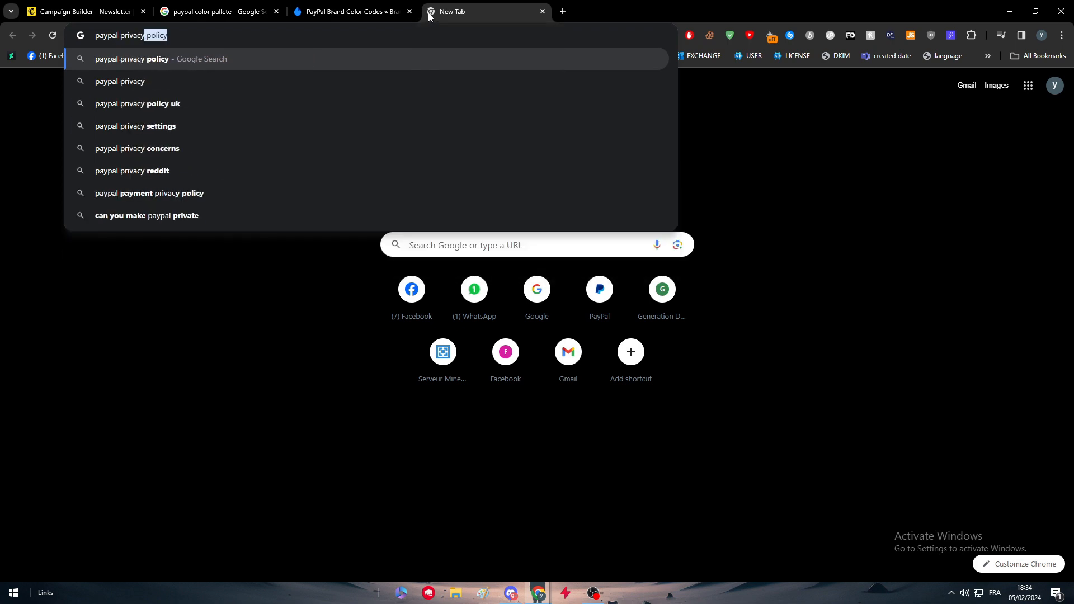
key("Return")
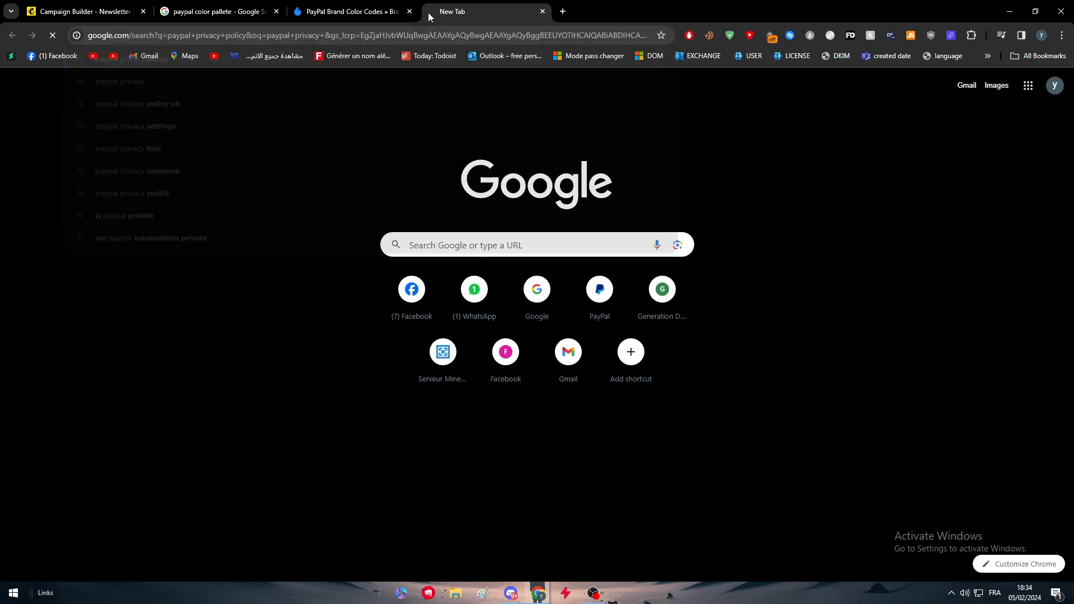
left_click(122, 178)
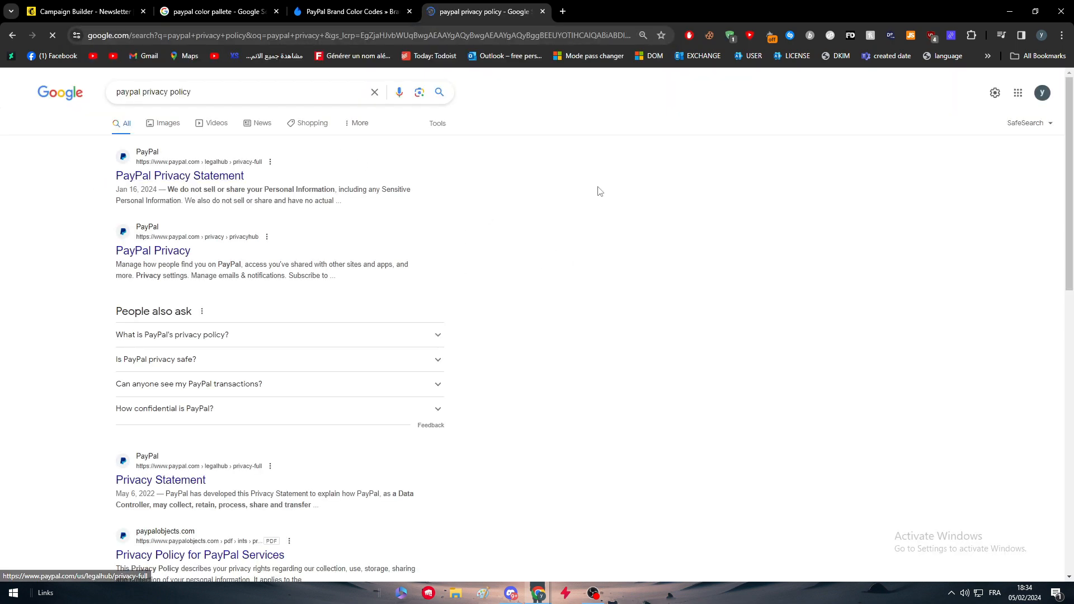
Capture the Overview section of the PayPal Privacy Statement with Lightshot, save it as paypal.png, and return to the Mailchimp editor.
left_click(951, 593)
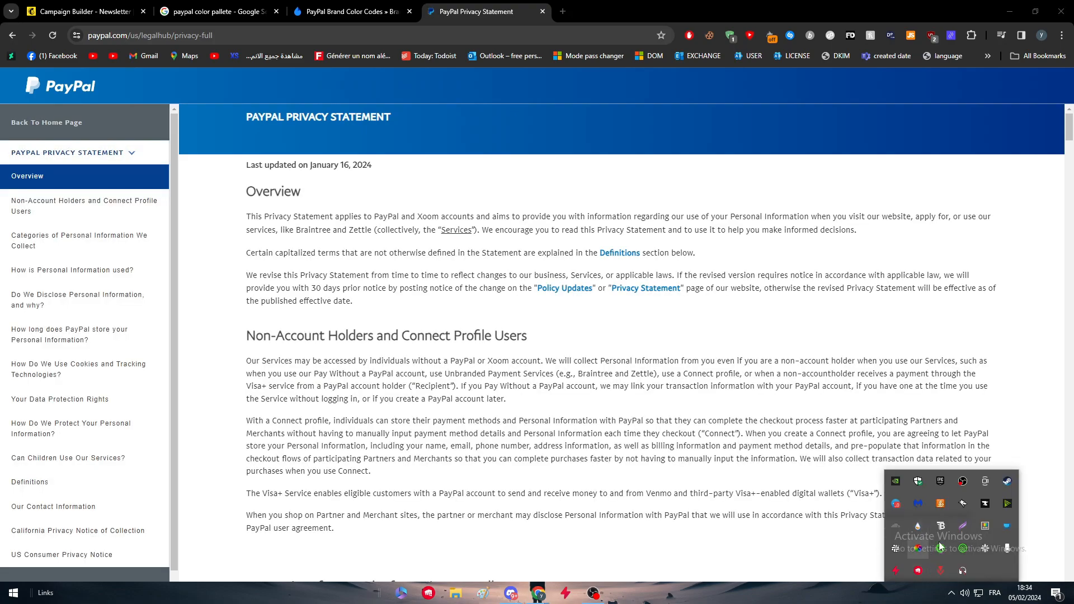
left_click(963, 526)
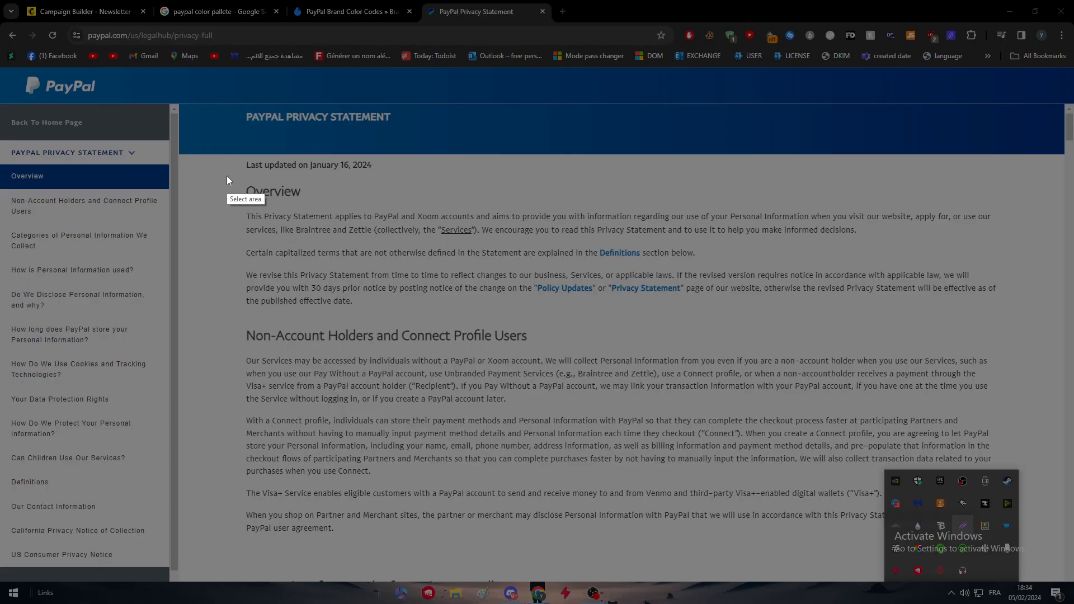
left_click_drag(227, 176, 1005, 317)
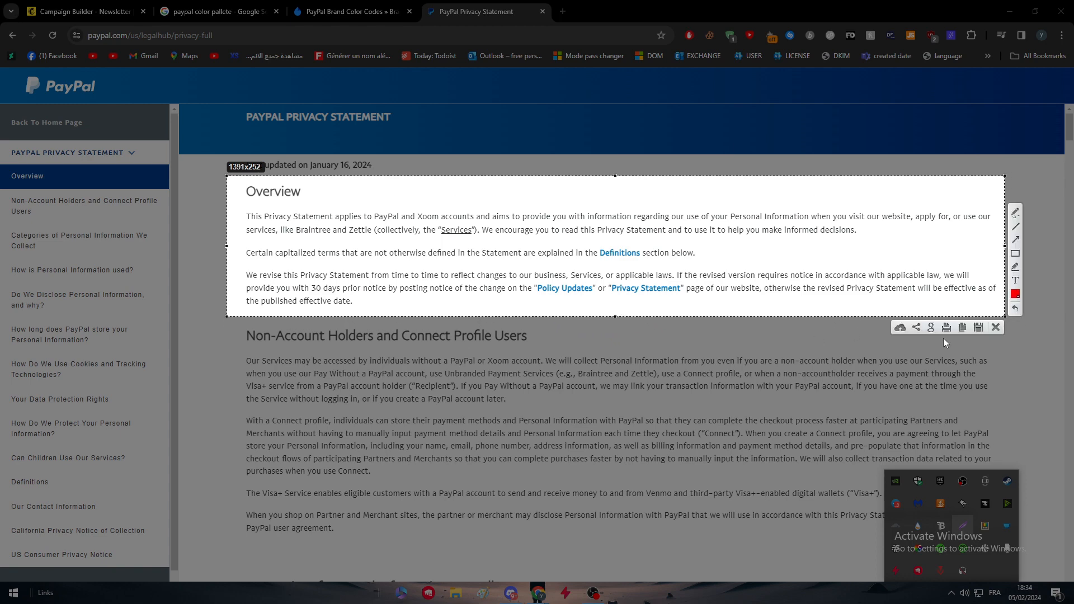
left_click(978, 327)
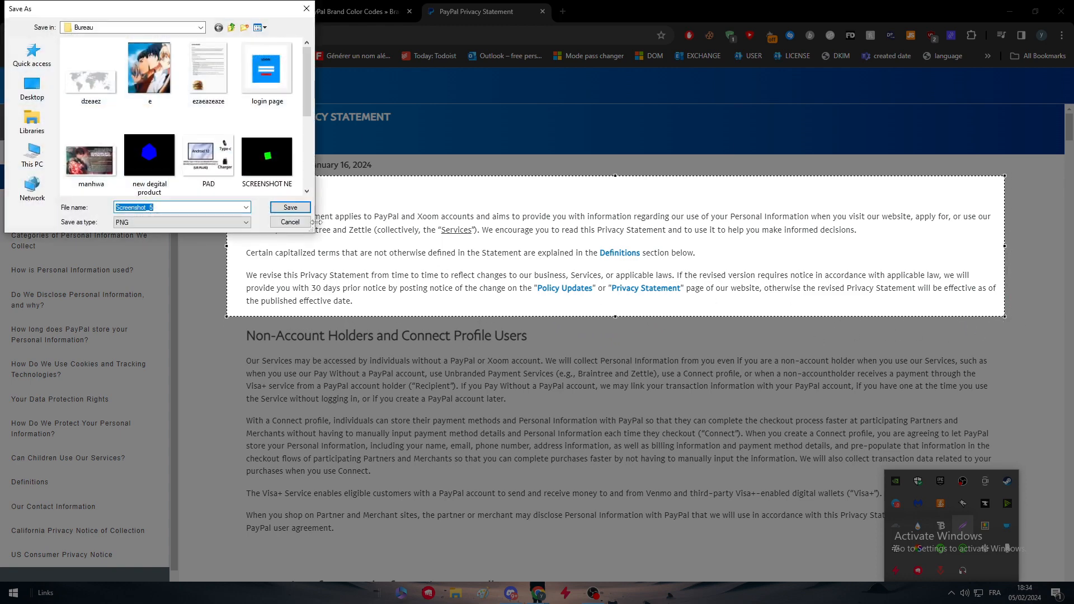
type("paypal")
key("Return")
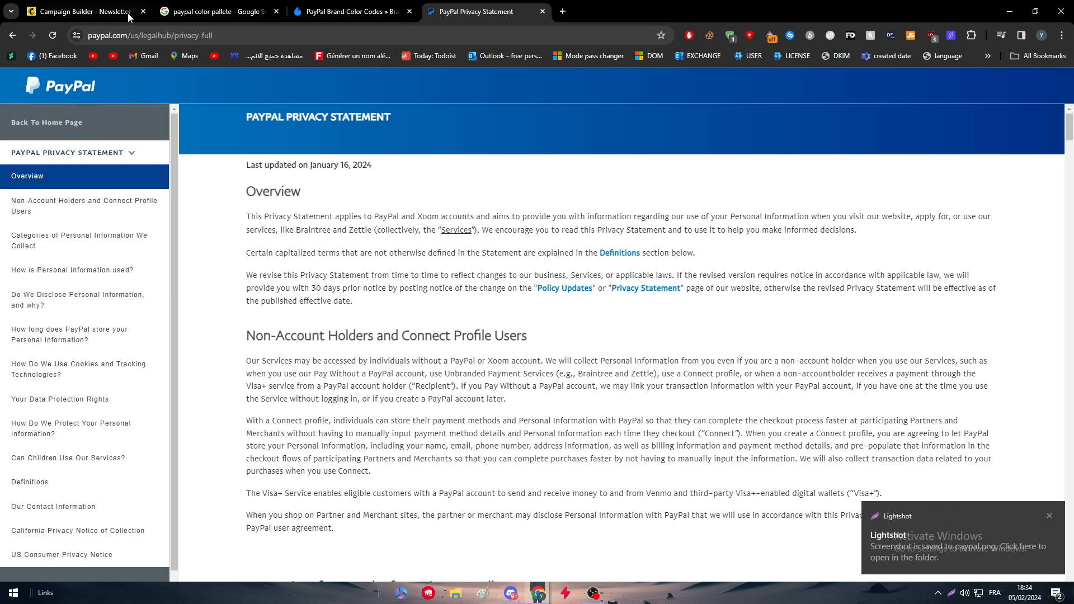
left_click(84, 11)
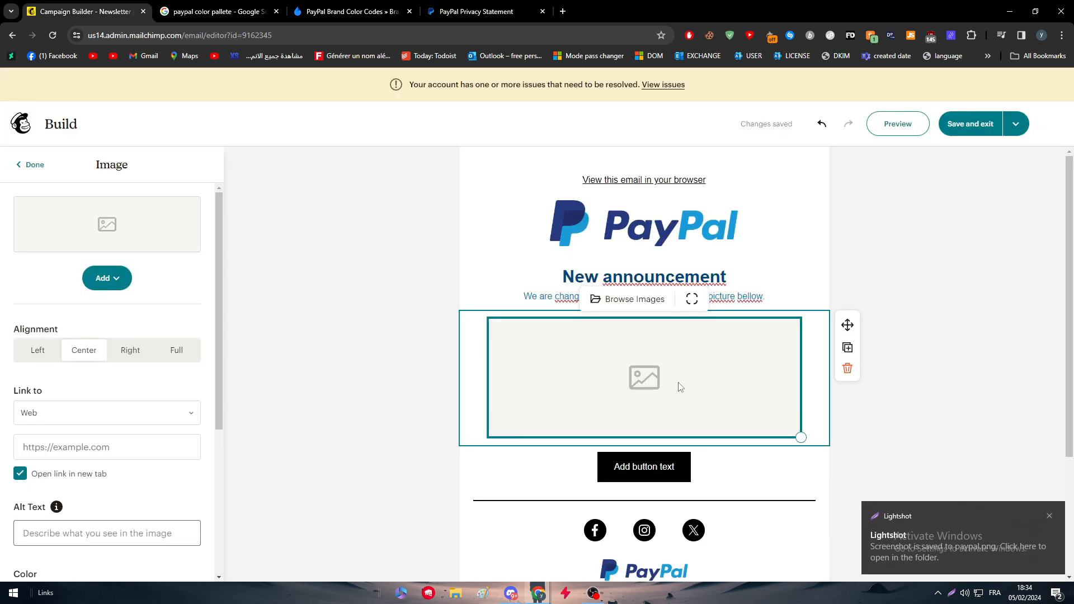
left_click(107, 278)
left_click(122, 317)
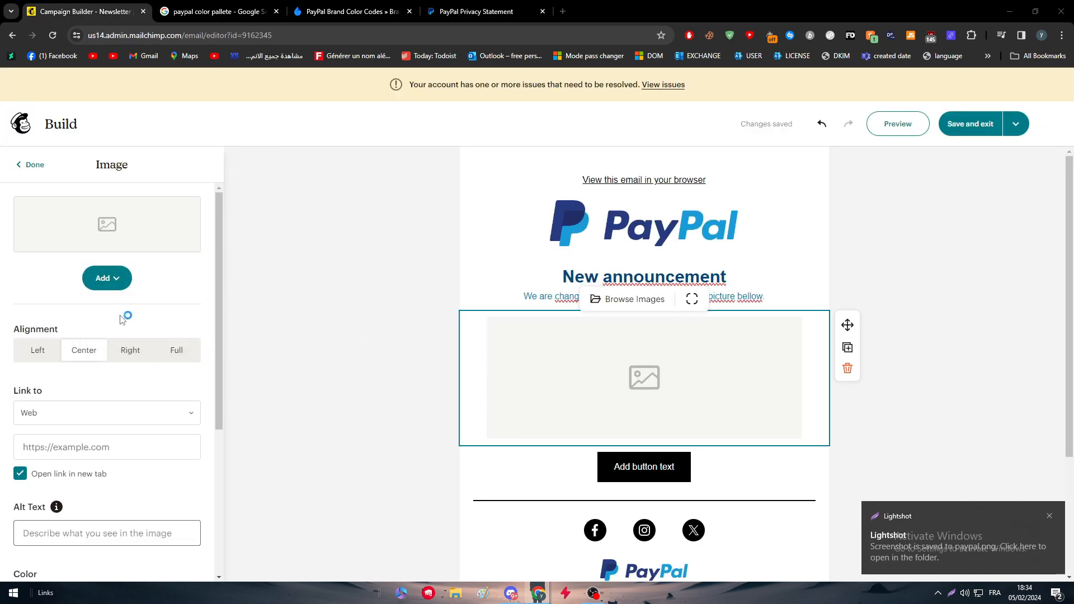
scroll(297, 240, "down", 5)
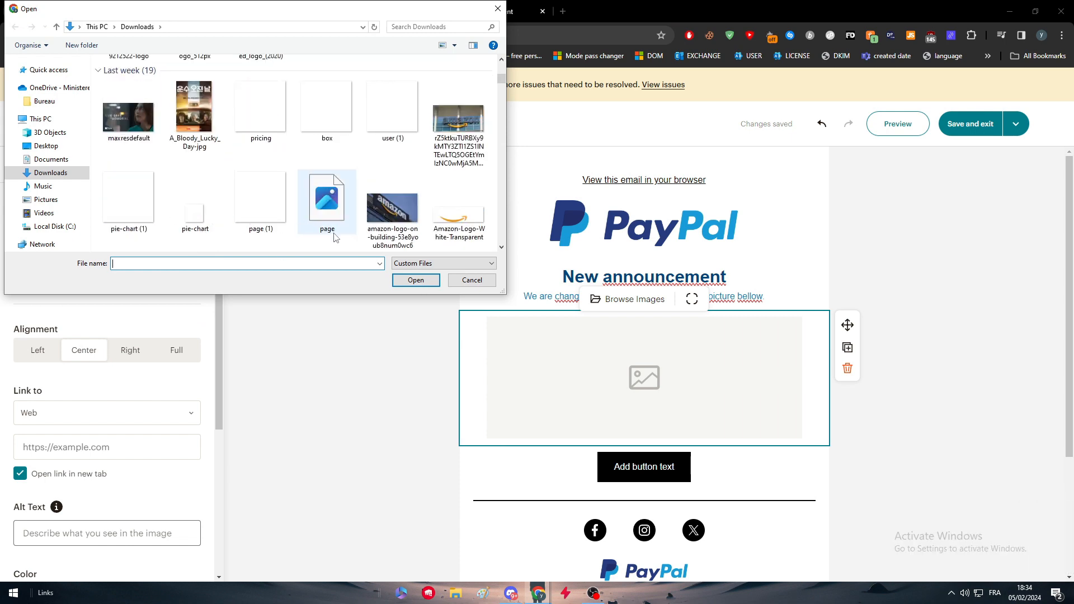
scroll(403, 185, "up", 4)
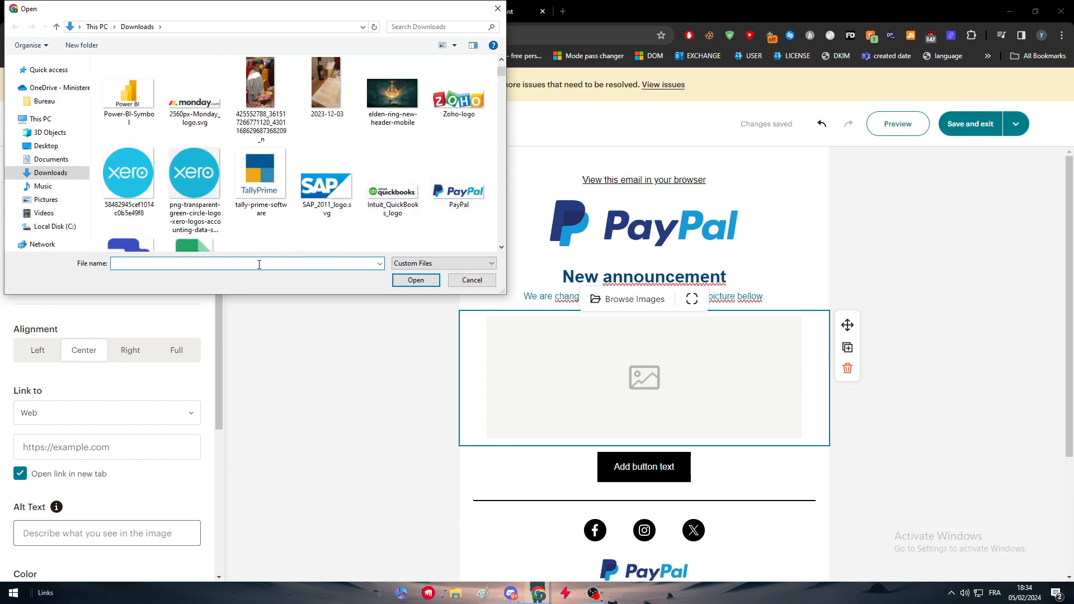
type("pay")
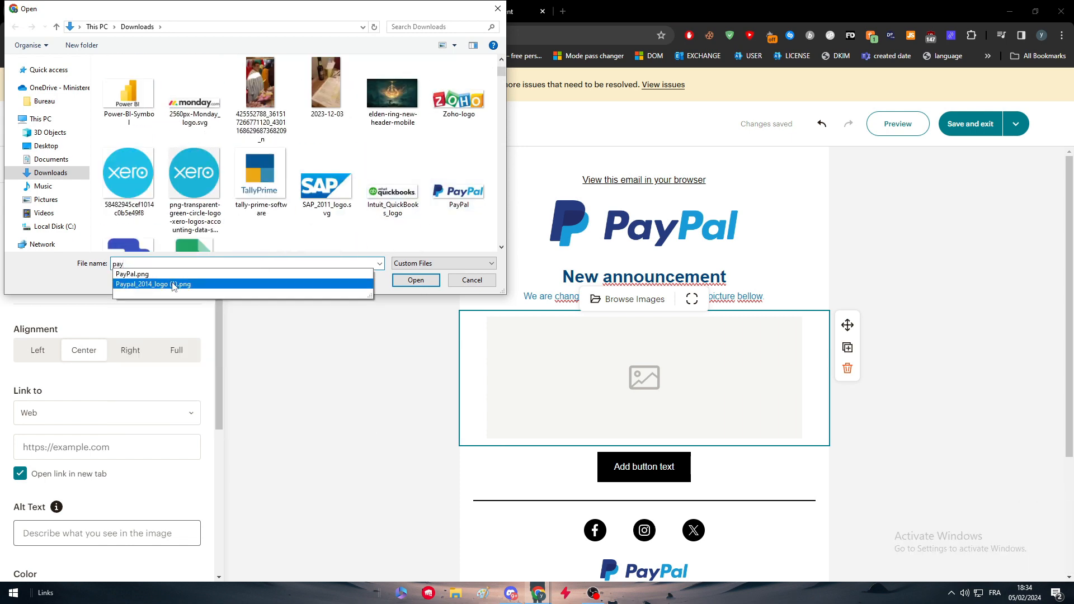
left_click(337, 274)
left_click(416, 280)
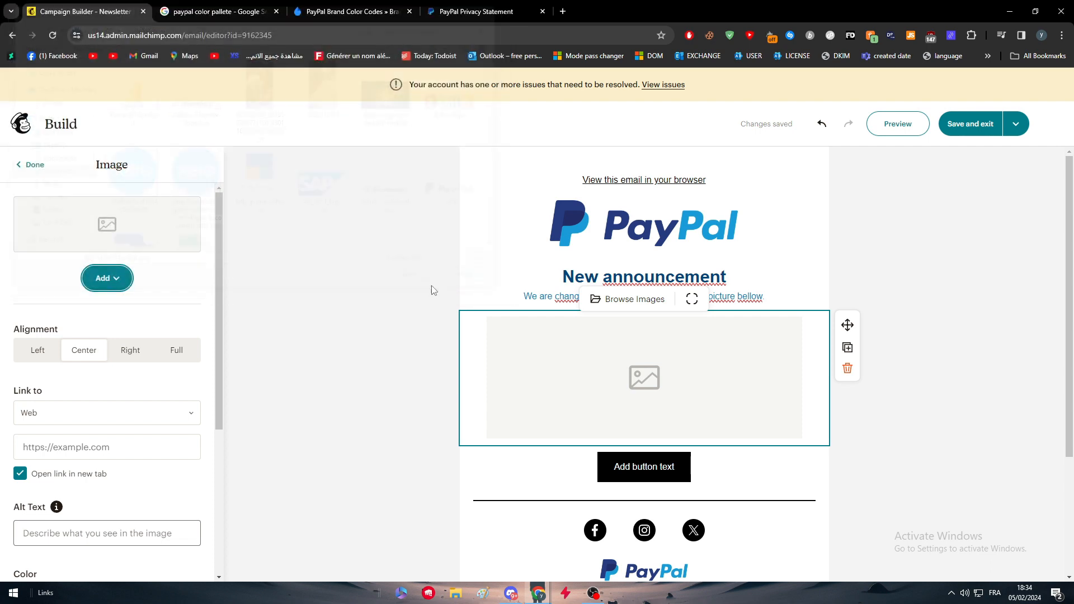
Upload the saved privacy statement screenshot from the computer into the empty image block.
left_click(105, 279)
left_click(91, 308)
left_click(49, 70)
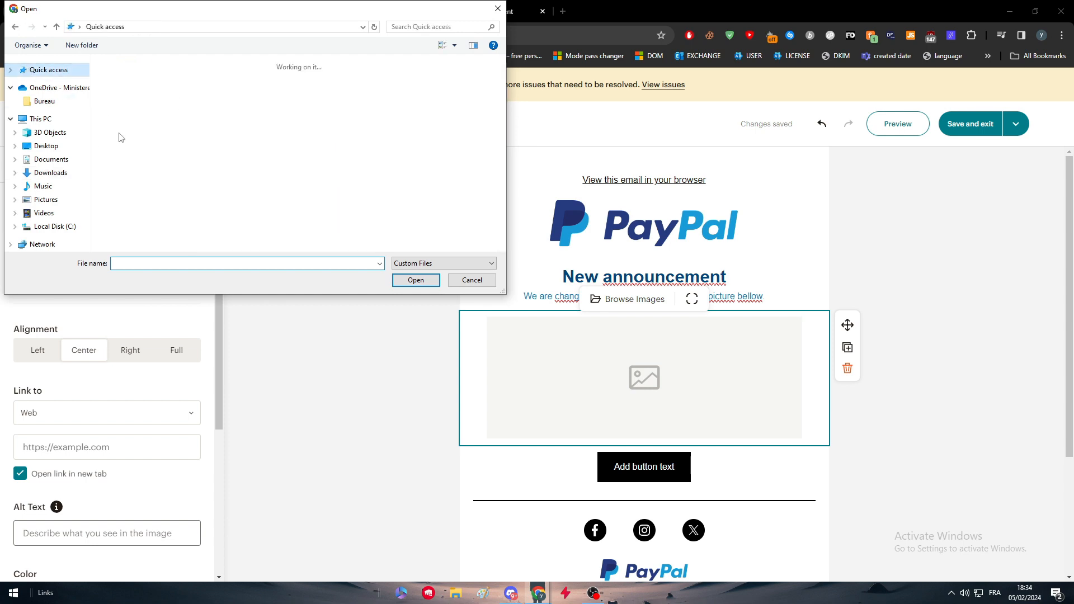
left_click(147, 218)
double_click(150, 220)
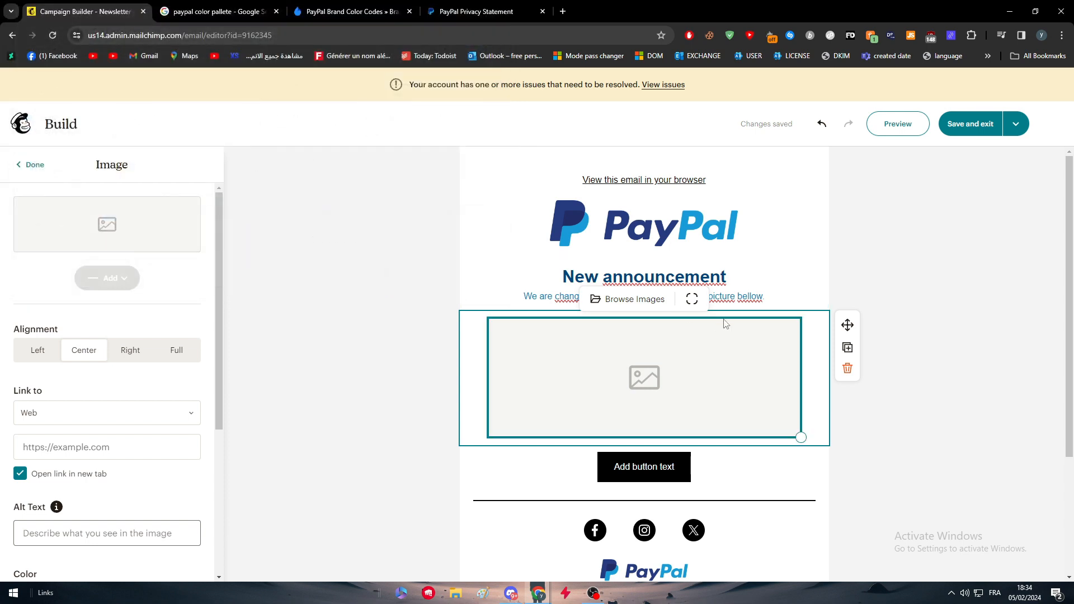
left_click(945, 394)
Select the button block below the screenshot and set its border color to white.
left_click(676, 402)
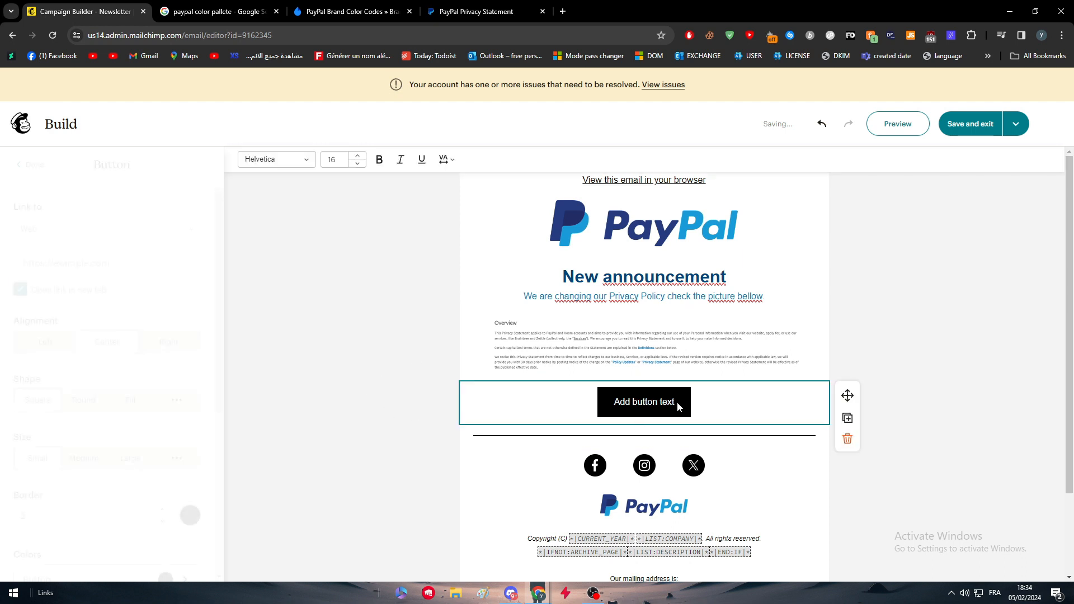
scroll(314, 212, "down", 2)
scroll(182, 454, "down", 1)
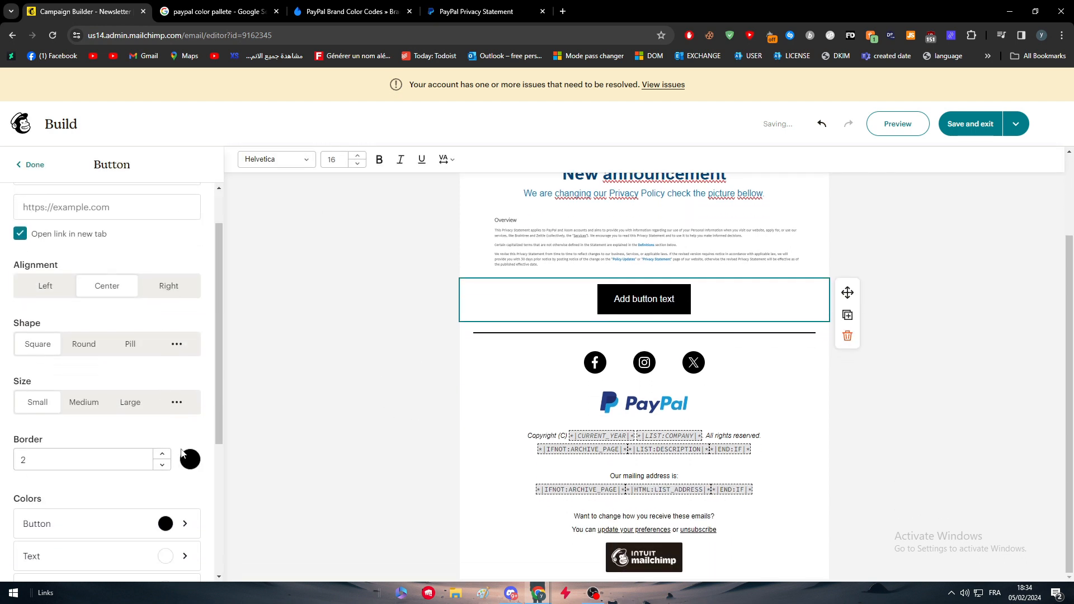
left_click(190, 460)
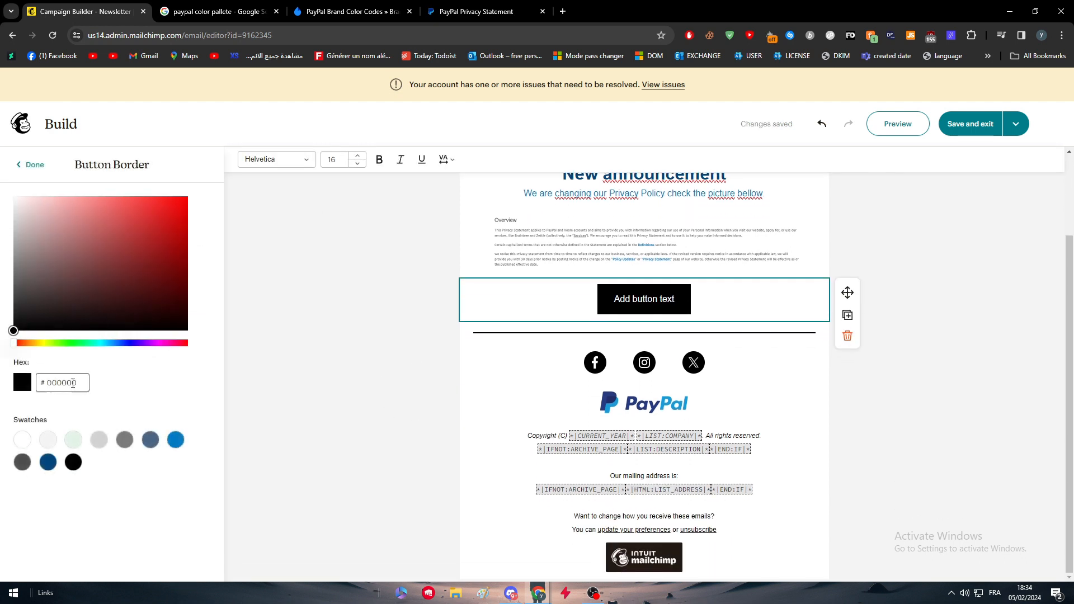
left_click(175, 441)
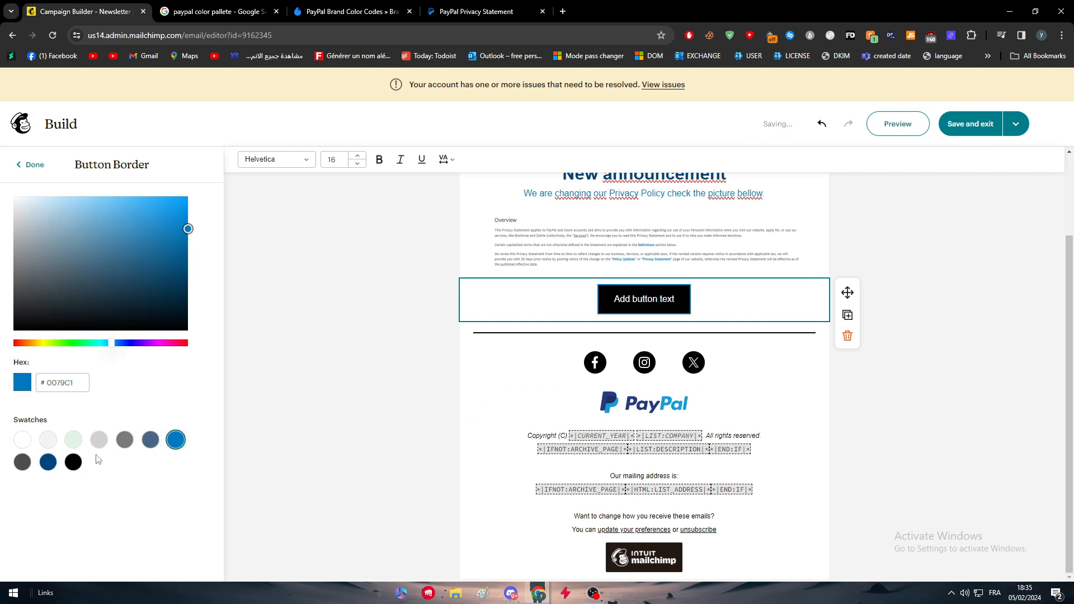
left_click(23, 440)
left_click(16, 163)
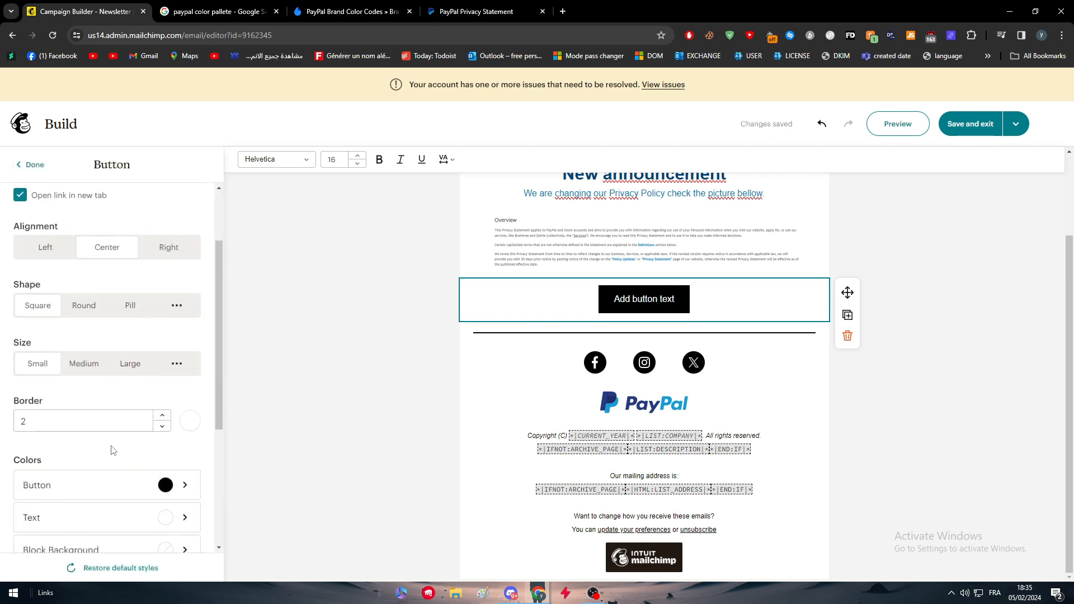
Set the button's border width to 1 and keep its border color white.
scroll(110, 383, "down", 3)
scroll(115, 245, "up", 1)
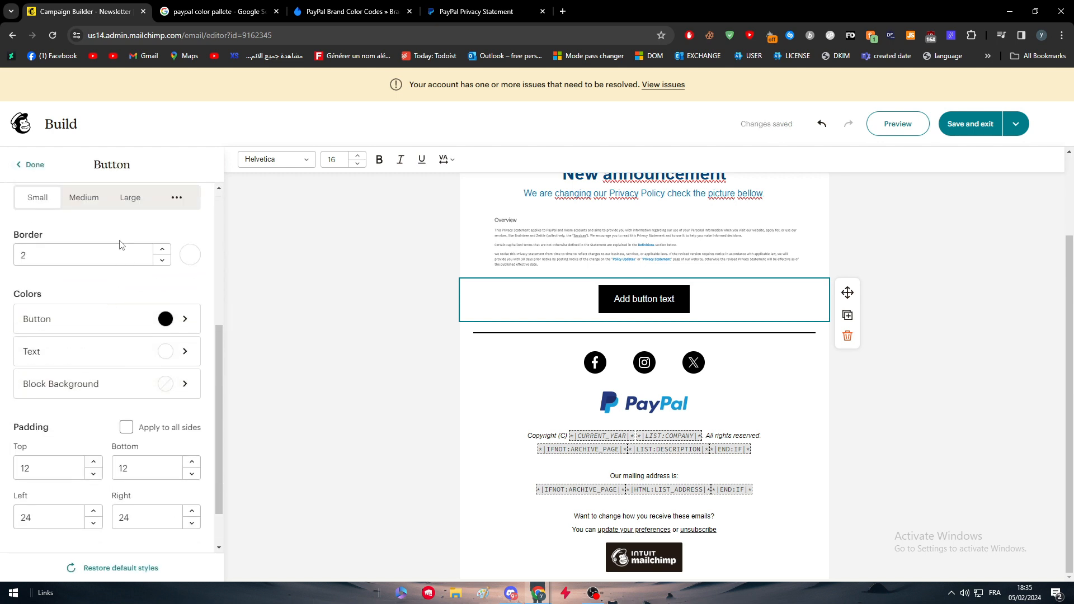
left_click(162, 261)
left_click(189, 255)
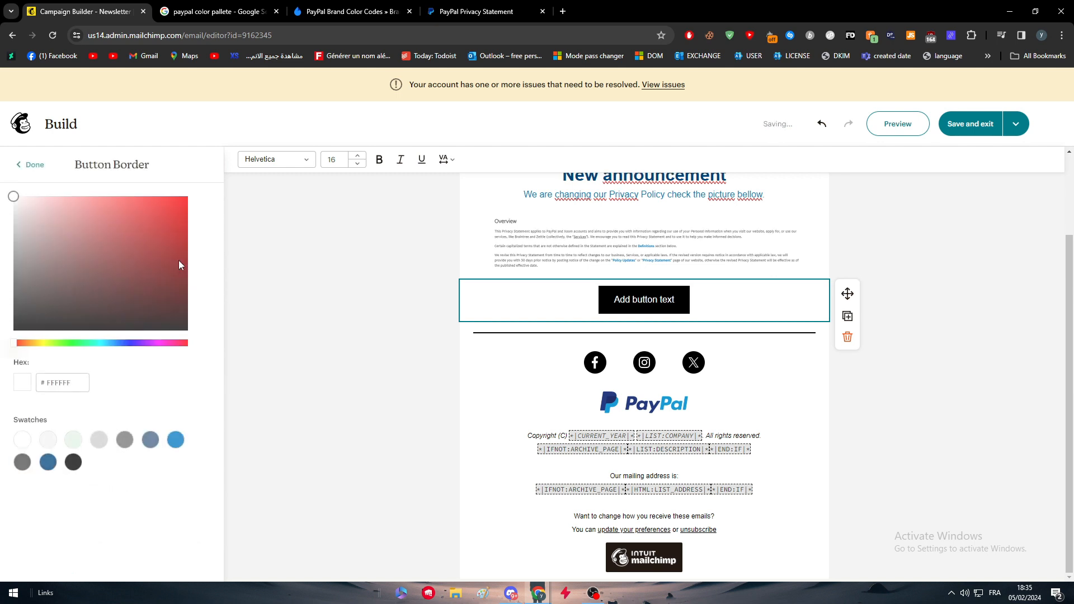
left_click(30, 165)
Fill the button with the dark blue brand color 00457C and finish editing the block.
scroll(93, 301, "down", 6)
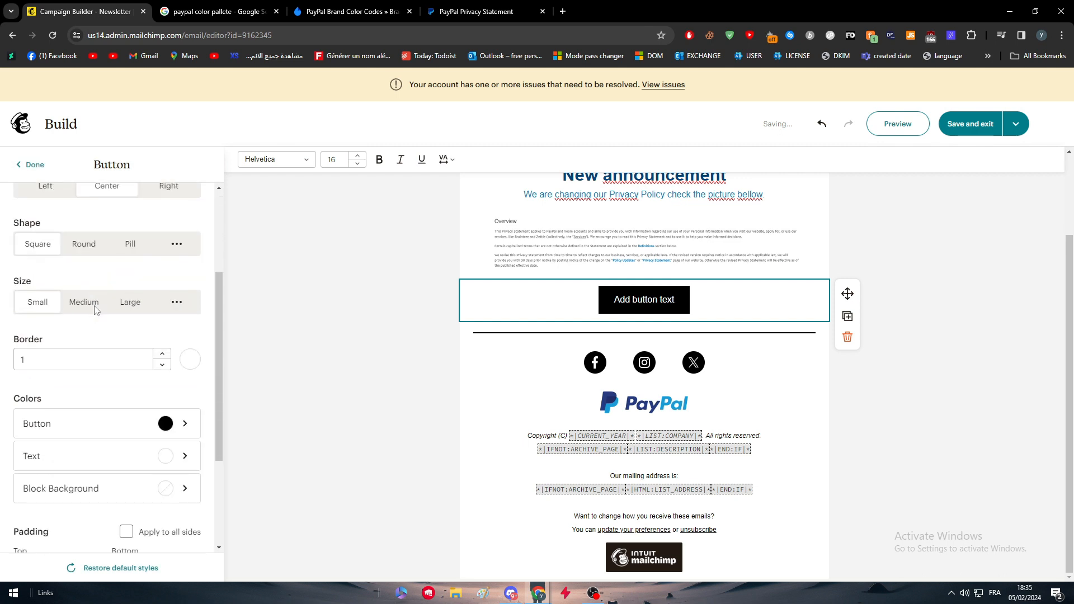
left_click(86, 270)
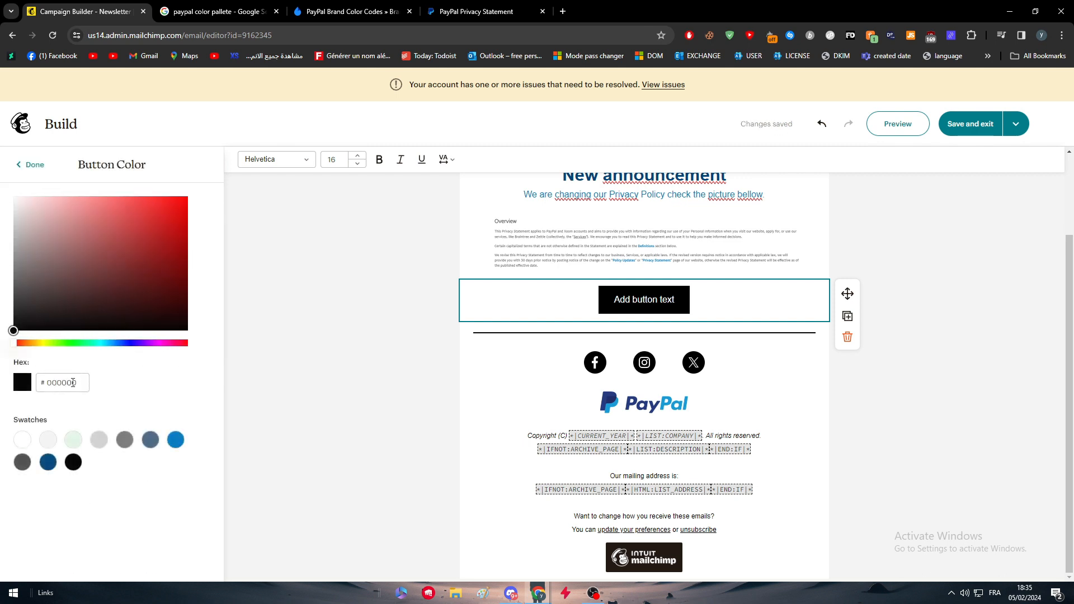
left_click(177, 441)
left_click(49, 463)
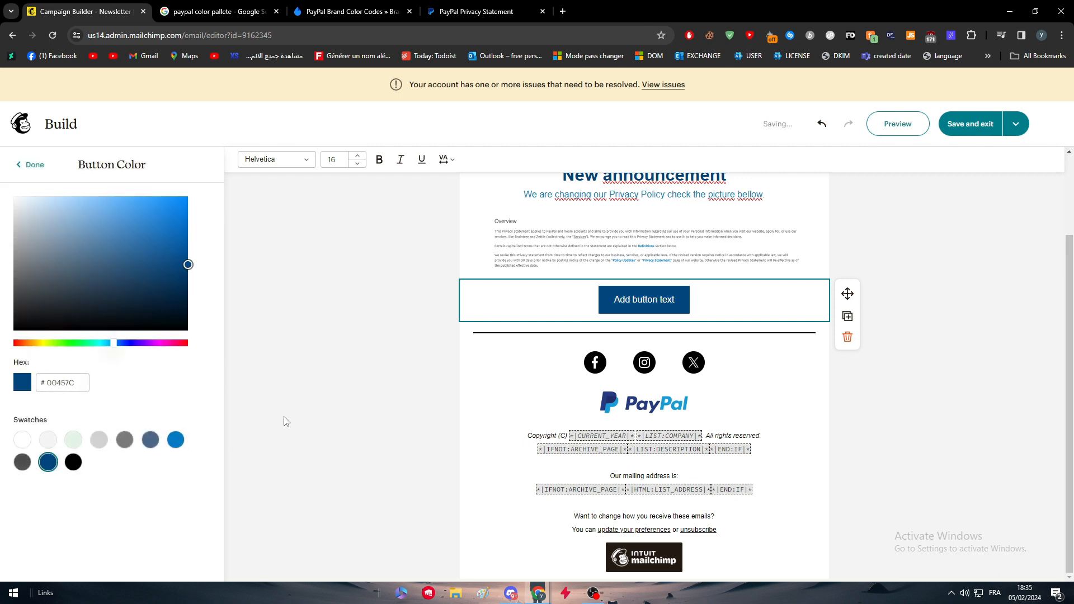
left_click(283, 419)
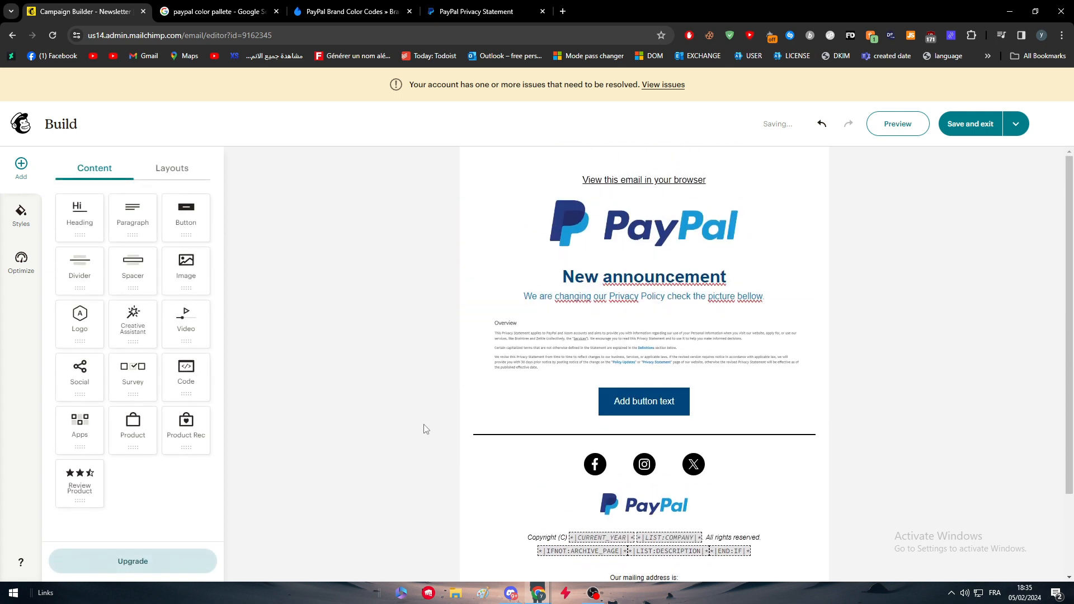
Change the social media icons' color option to Color.
left_click(582, 456)
scroll(168, 364, "down", 5)
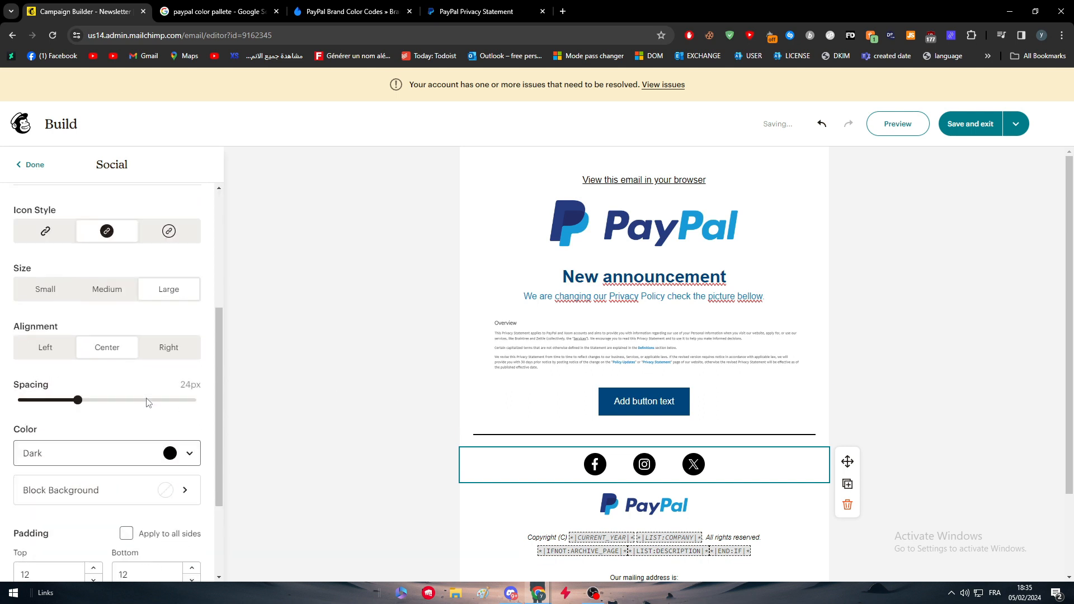
left_click(192, 364)
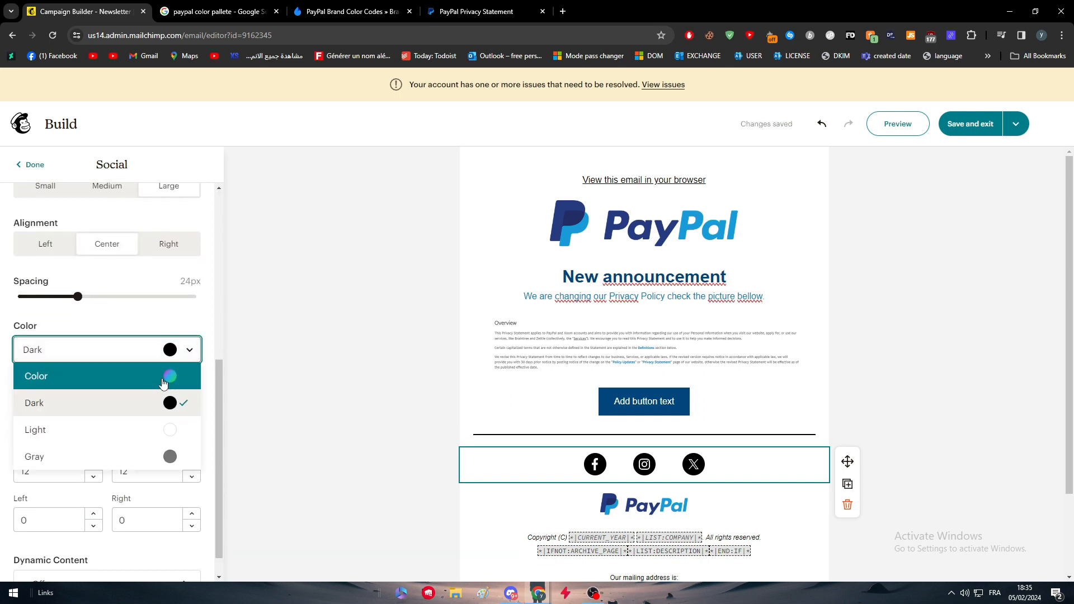
left_click(168, 377)
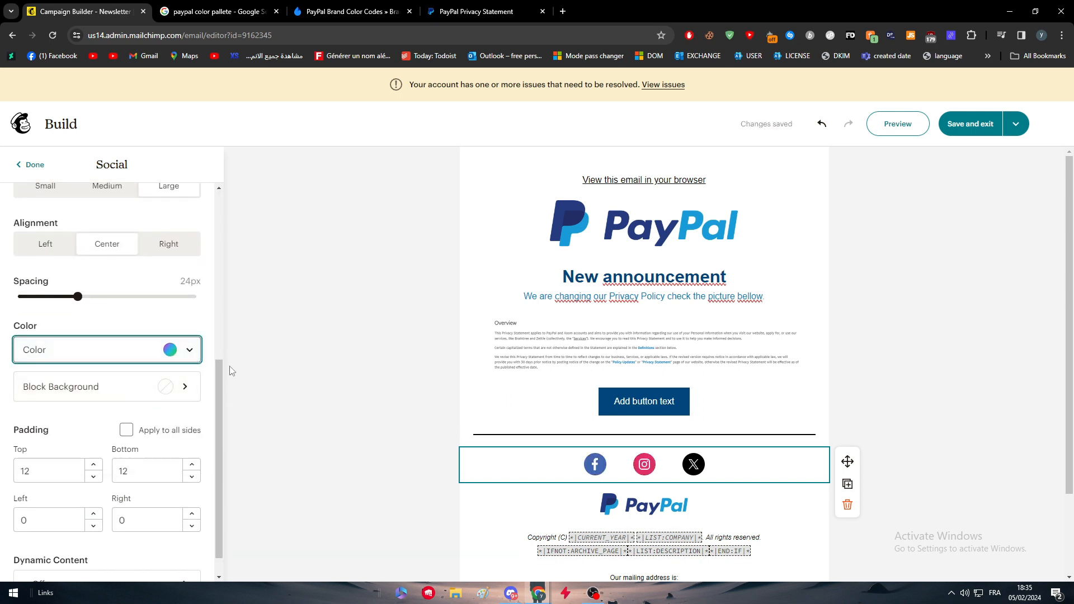
left_click(180, 358)
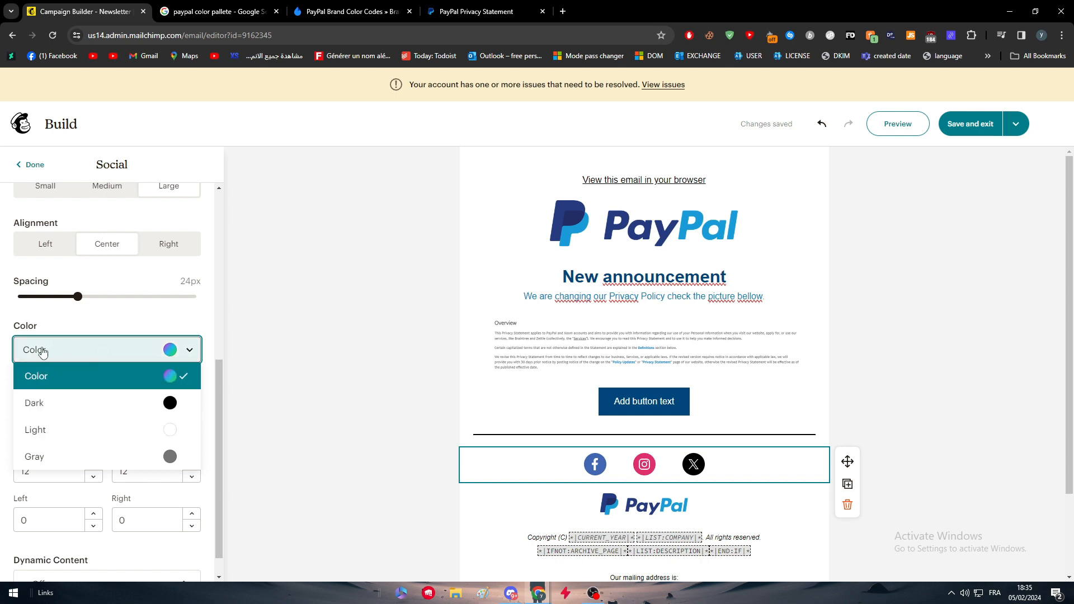
left_click(453, 412)
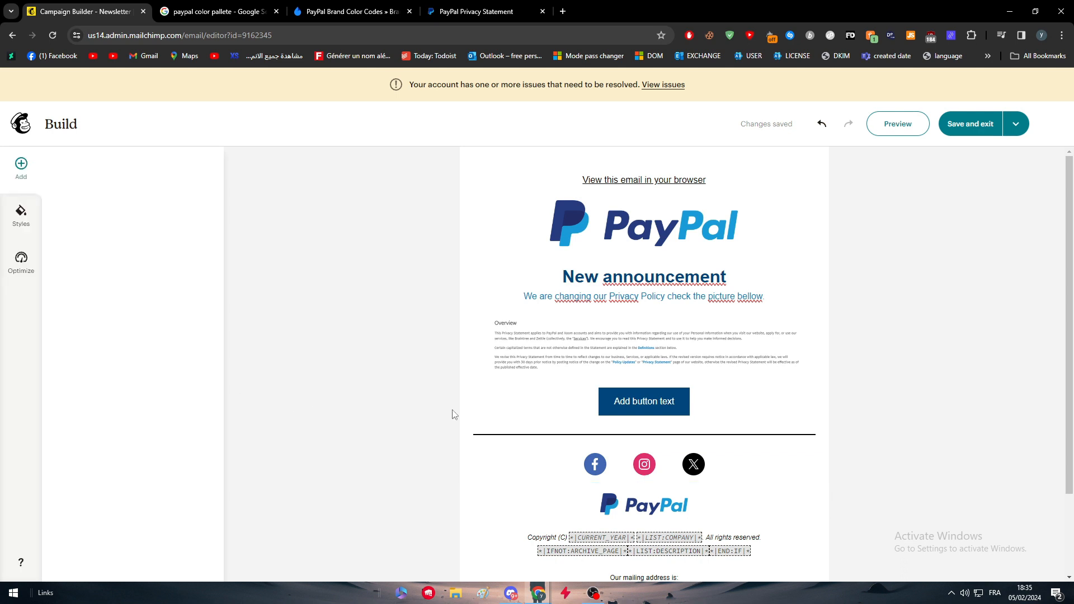
Switch the Mailchimp referral badge at the end of the email to the Light style.
scroll(643, 437, "down", 2)
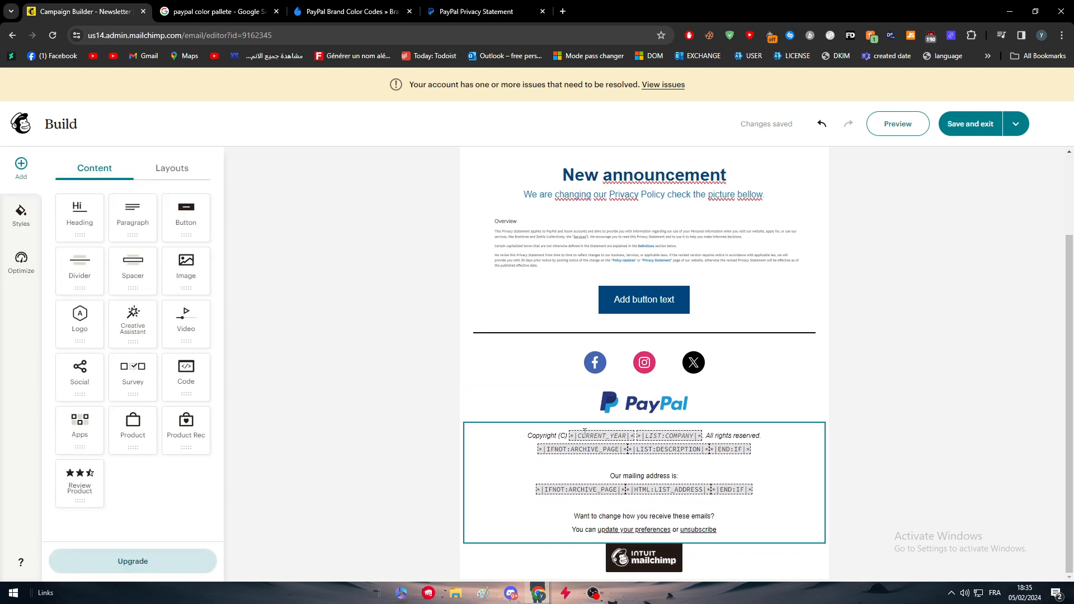
left_click(585, 436)
left_click(391, 426)
left_click(741, 550)
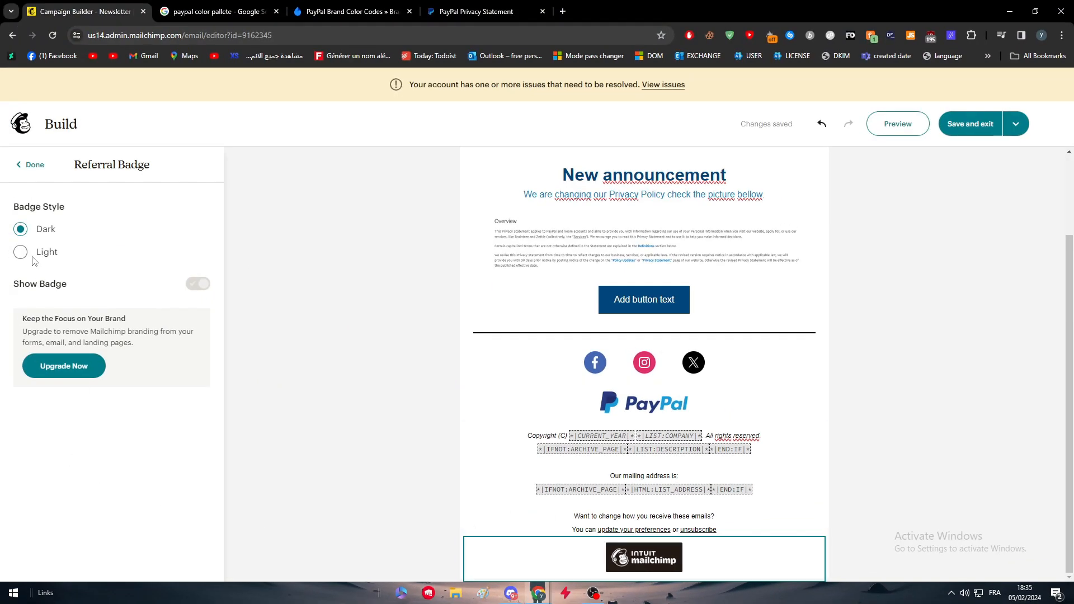
left_click(313, 392)
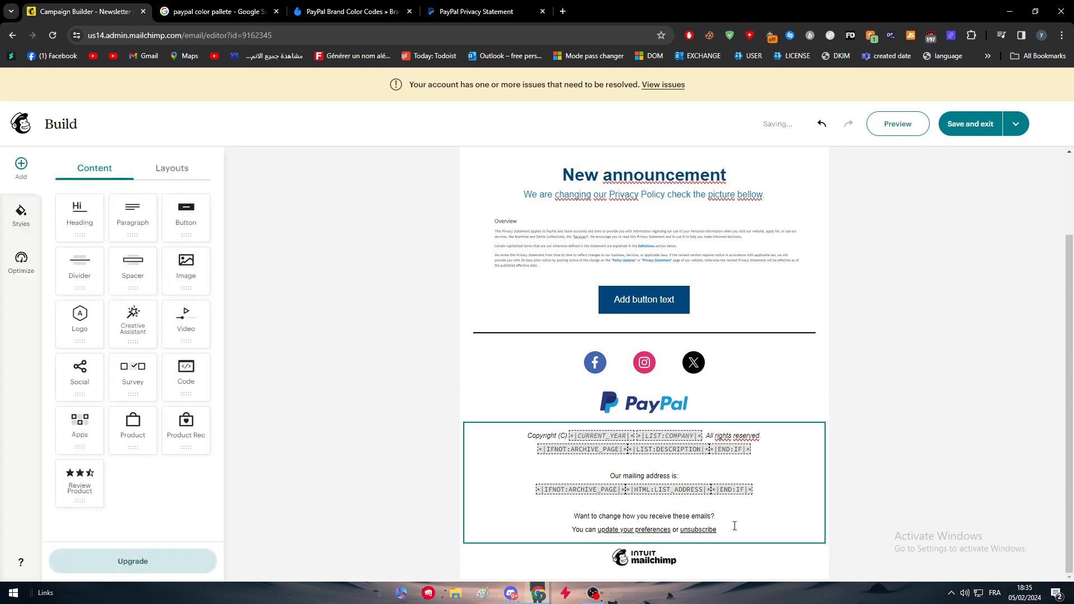
Delete the email preferences and unsubscribe lines from the footer text, along with the leftover blank line.
left_click(734, 526)
left_click_drag(735, 526, 550, 509)
key("BackSpace")
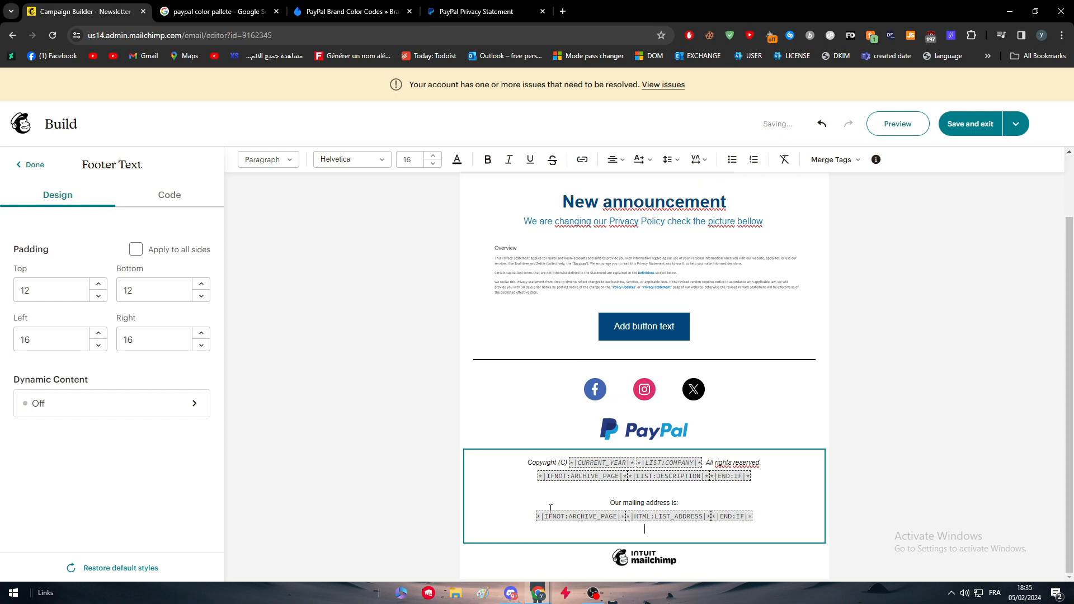
key("BackSpace")
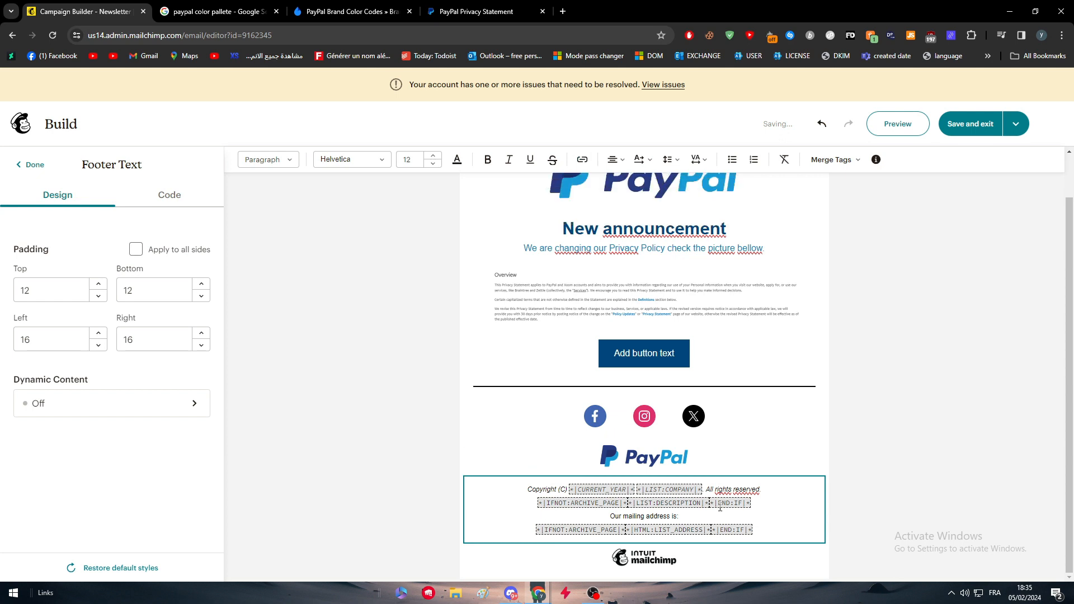
left_click(897, 431)
scroll(877, 446, "up", 1)
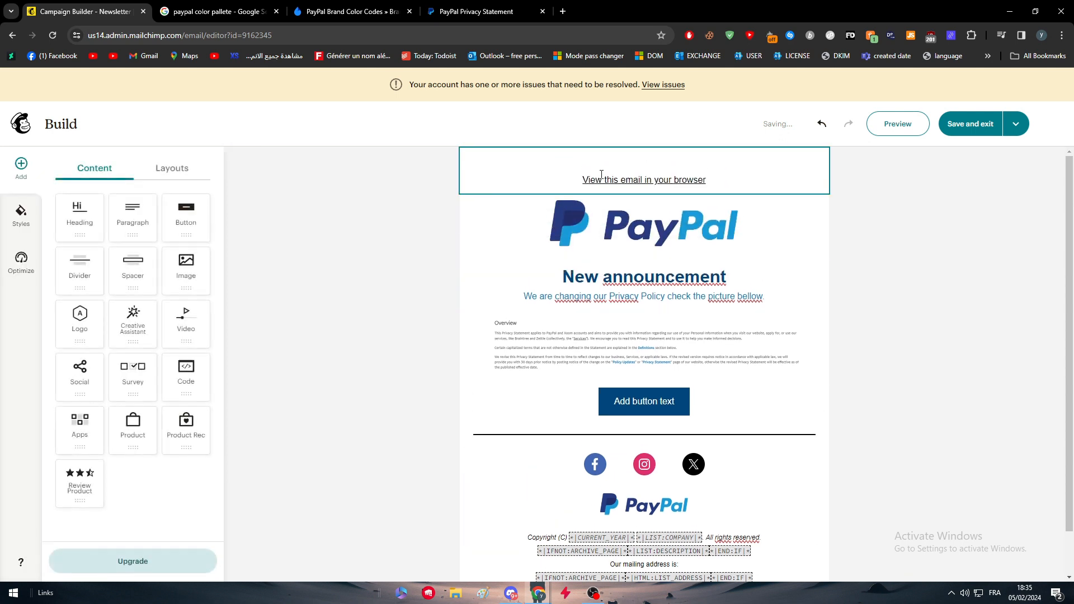
left_click(562, 183)
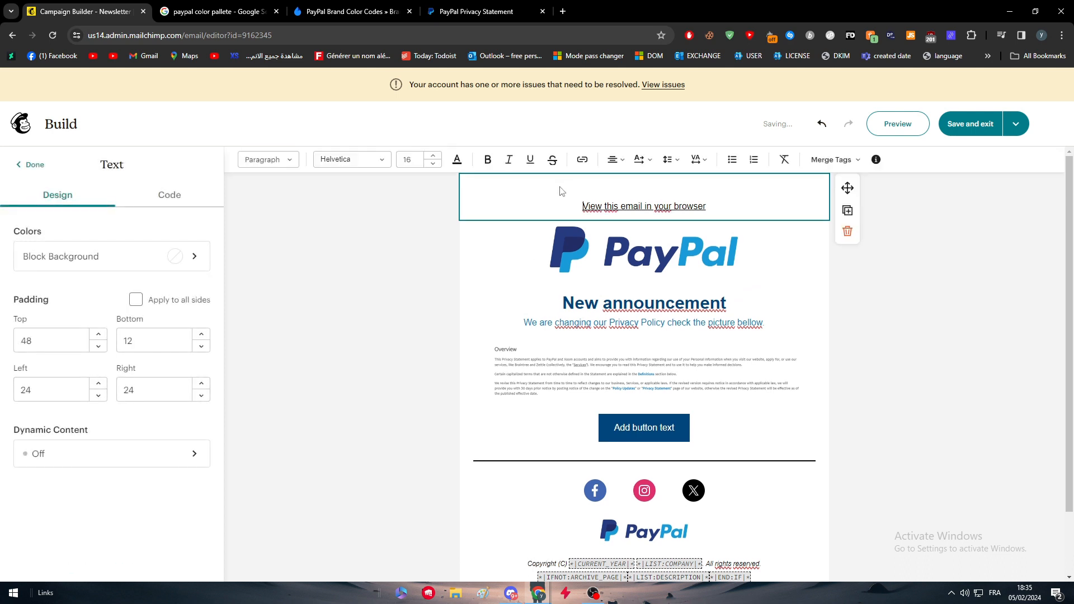
triple_click(646, 210)
left_click(863, 345)
scroll(863, 344, "down", 2)
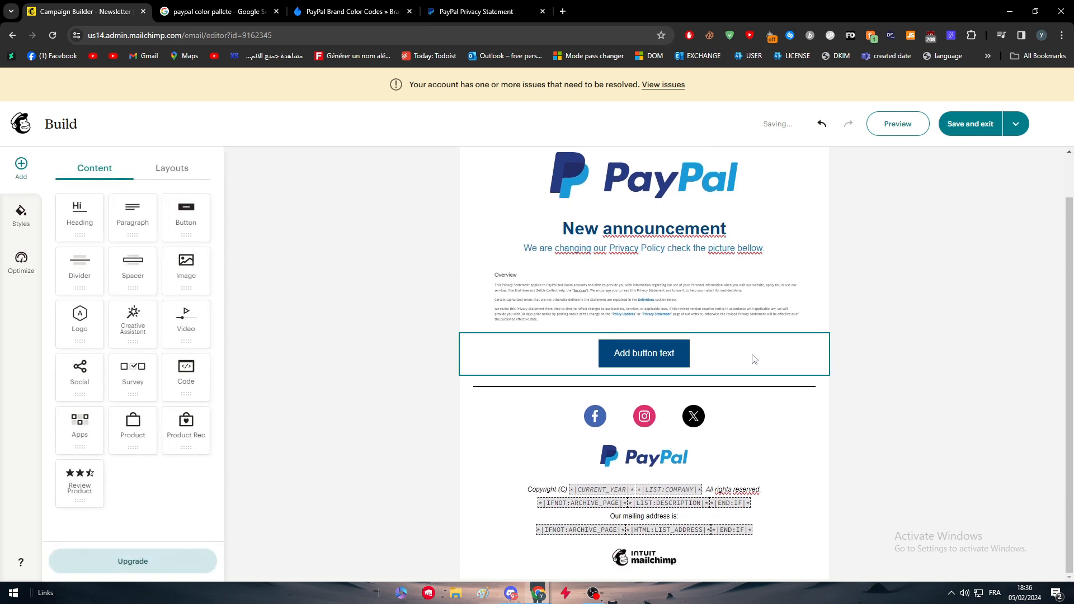
scroll(753, 359, "up", 1)
Save the newsletter design and exit the email builder.
left_click(959, 125)
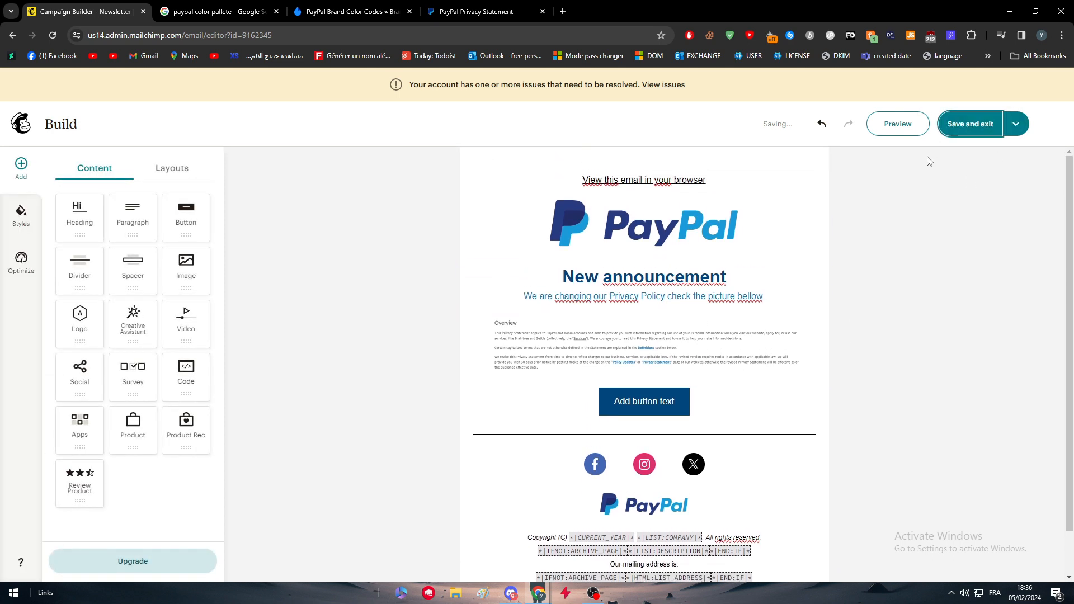
left_click(899, 126)
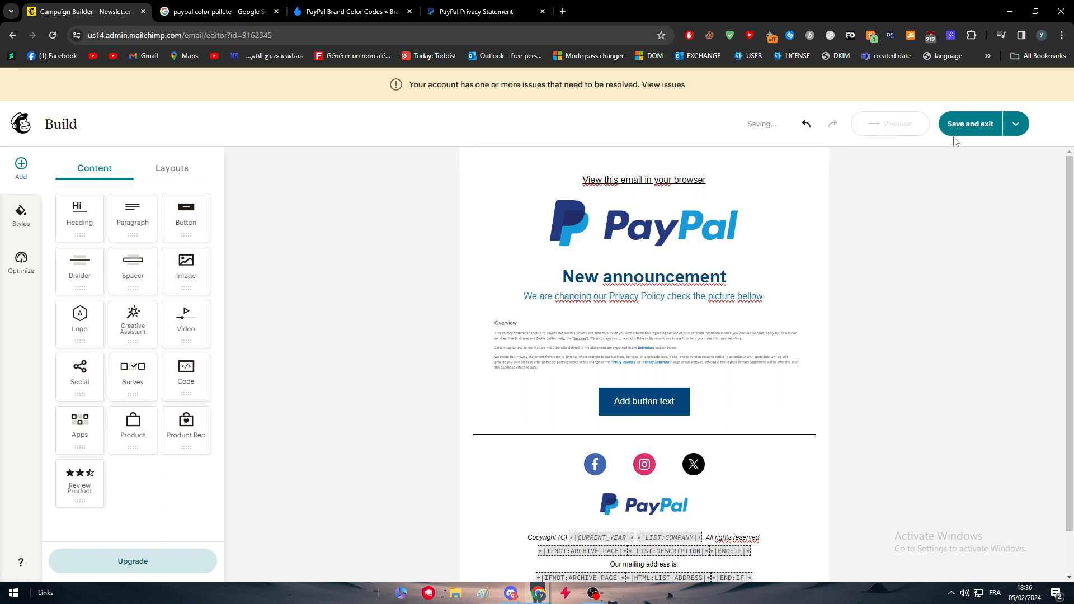
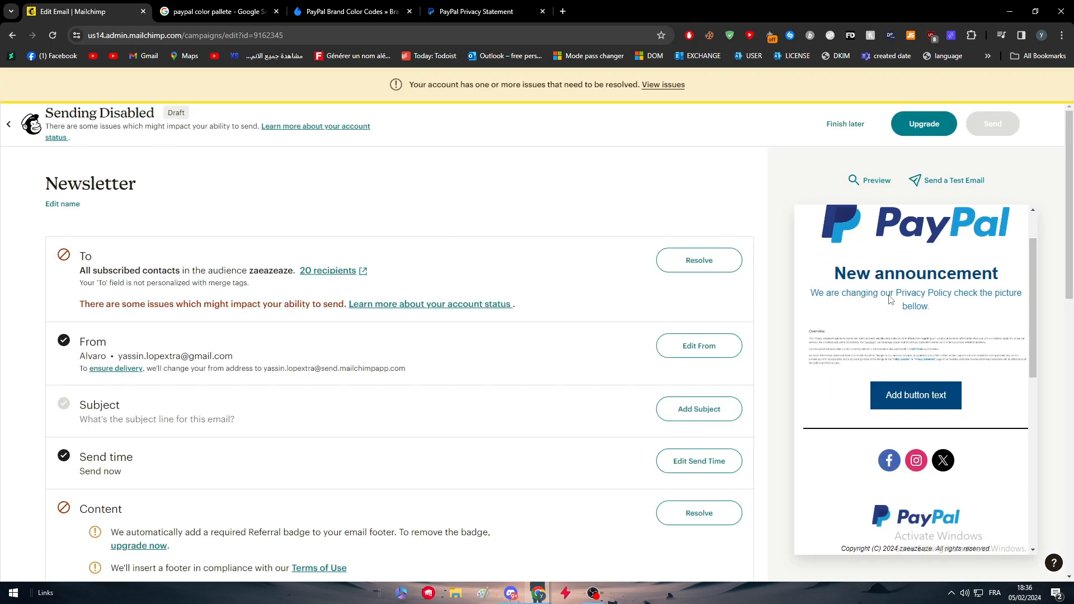
Review the whole newsletter in the desktop preview and close the preview.
scroll(909, 270, "up", 3)
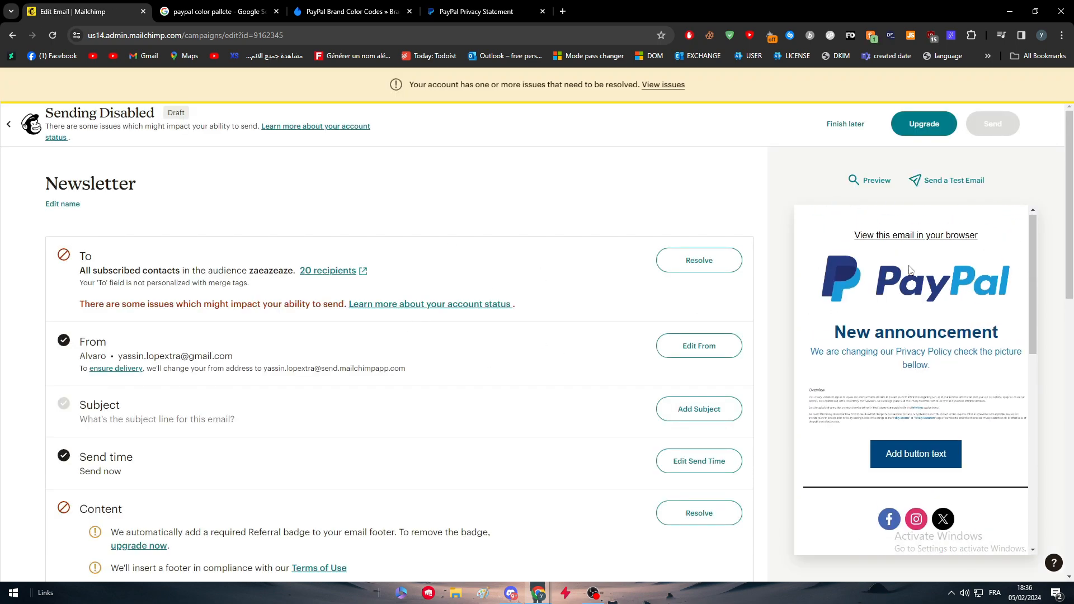
left_click(873, 180)
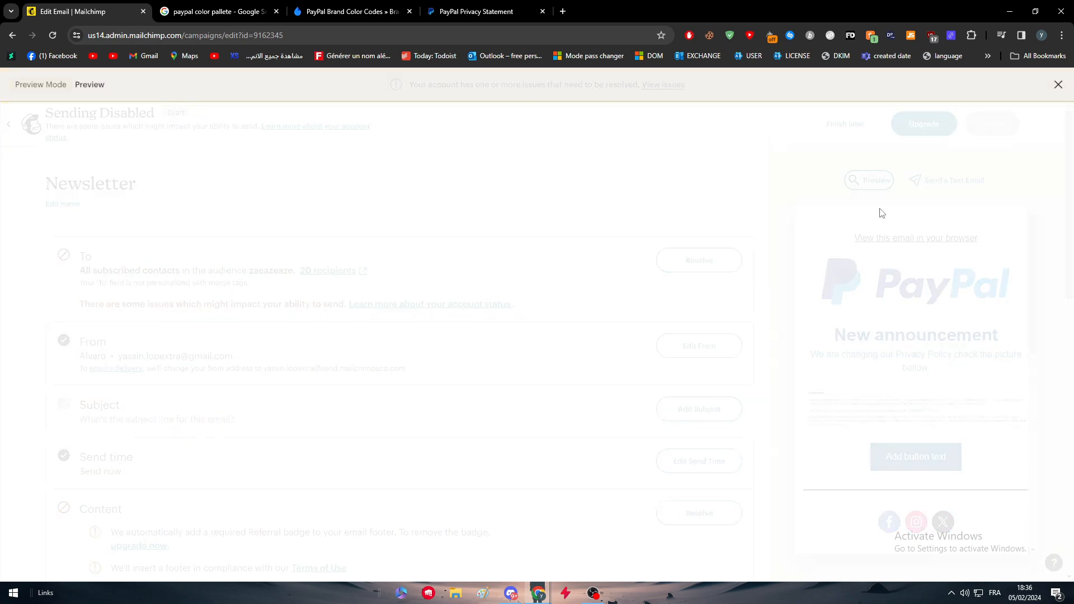
scroll(330, 231, "down", 3)
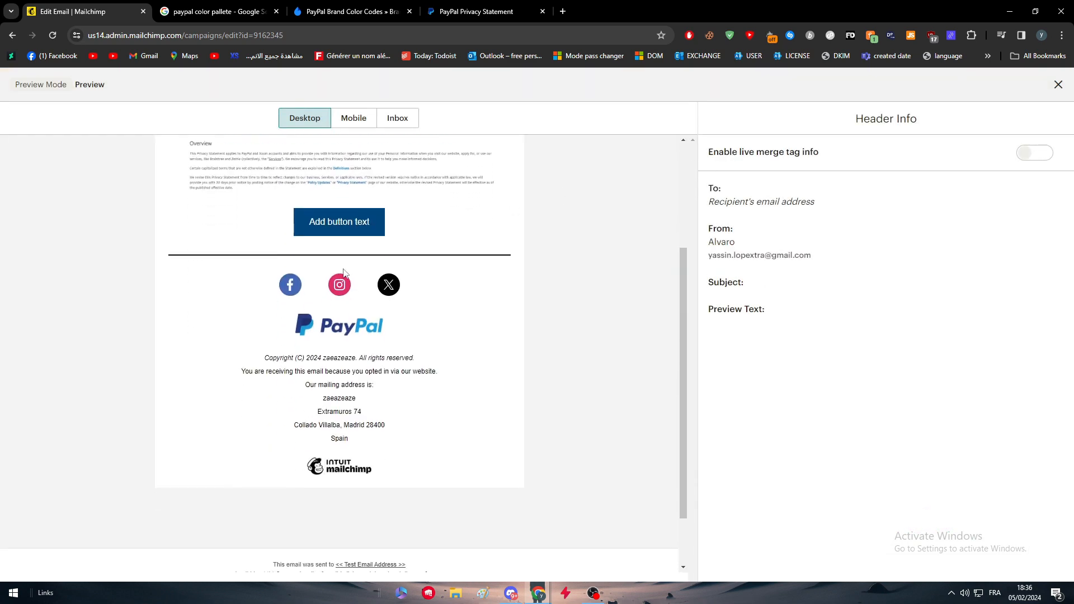
scroll(347, 243, "up", 3)
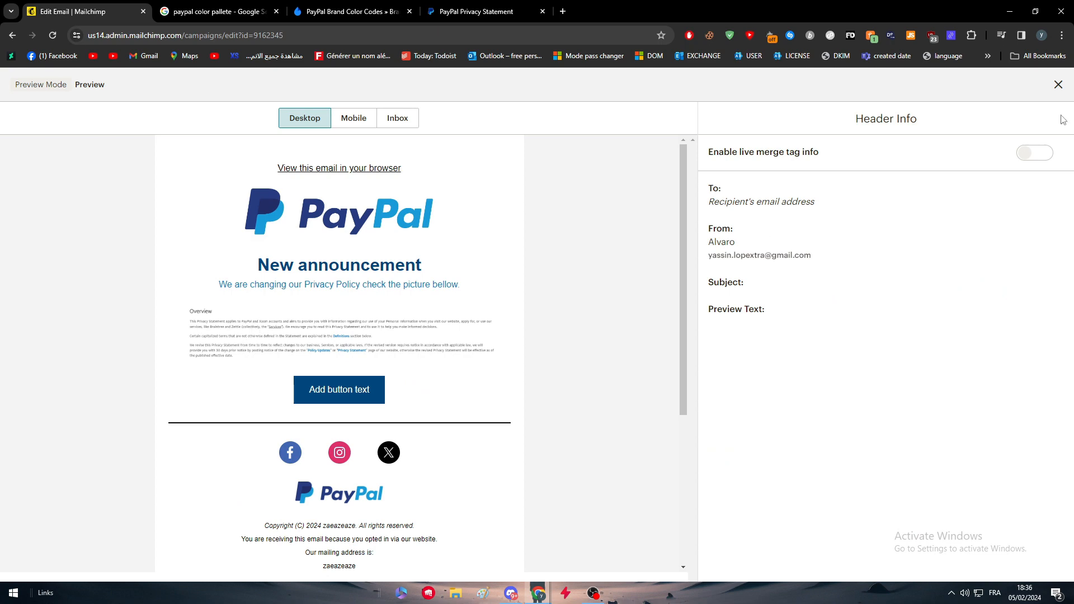
left_click(1057, 85)
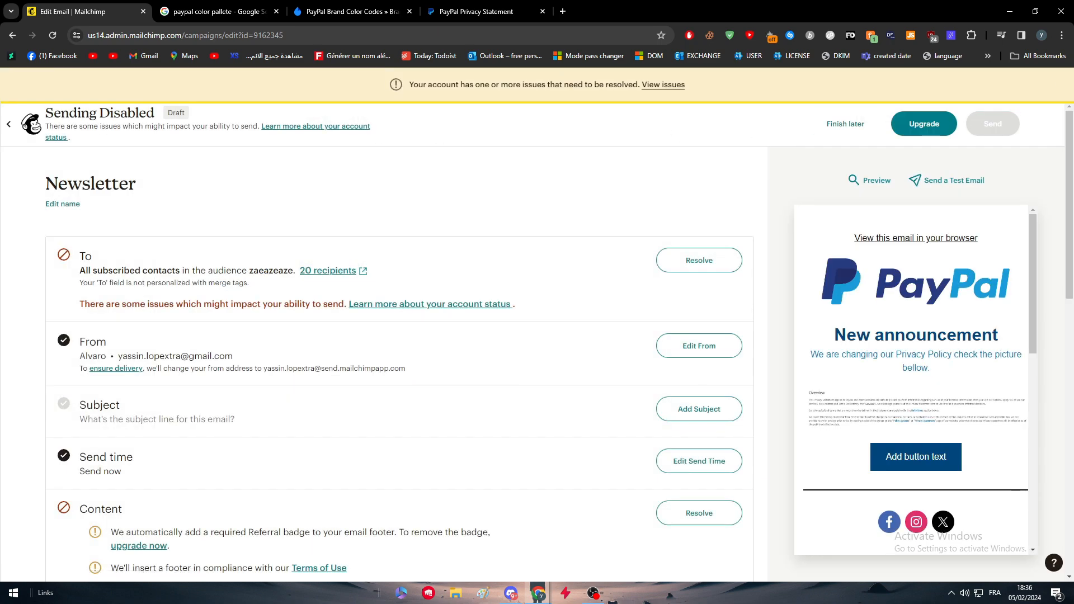
Leave the current draft and begin a new plain-text email with the internal name Newsletter.
left_click(15, 123)
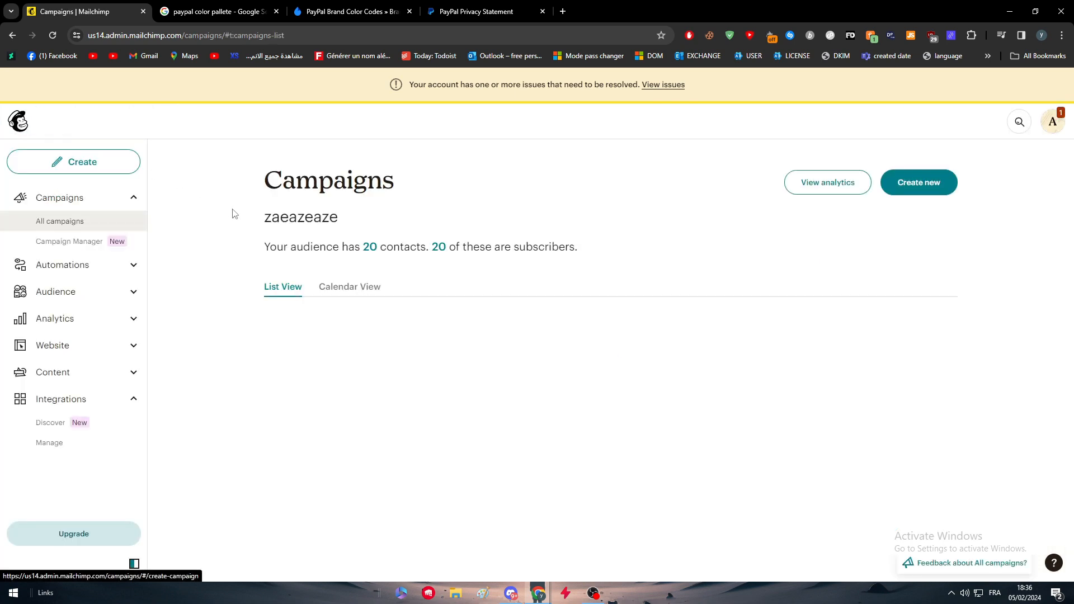
left_click(84, 167)
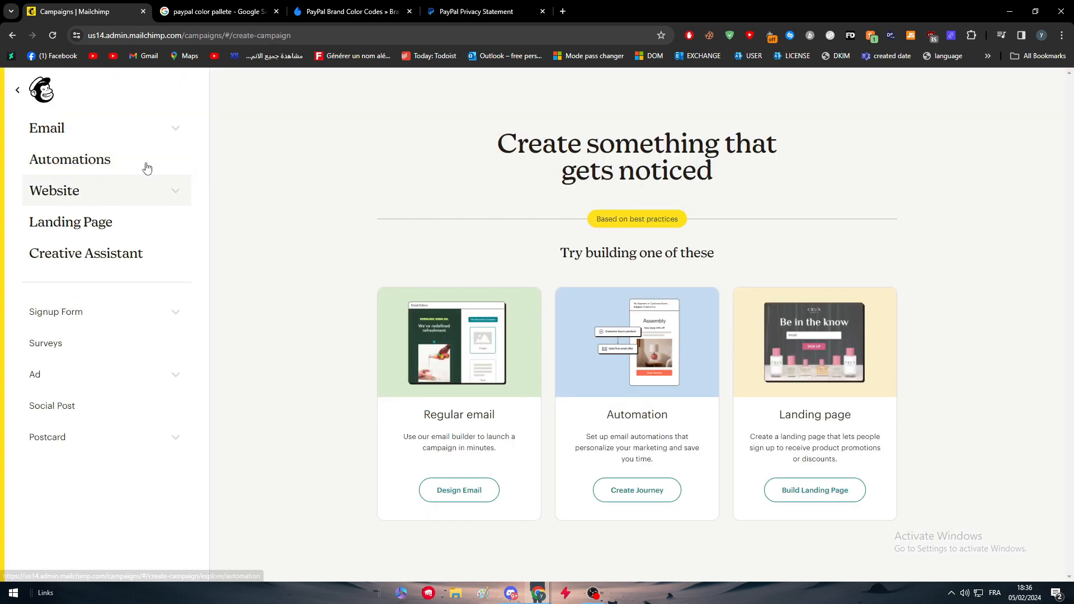
left_click(123, 134)
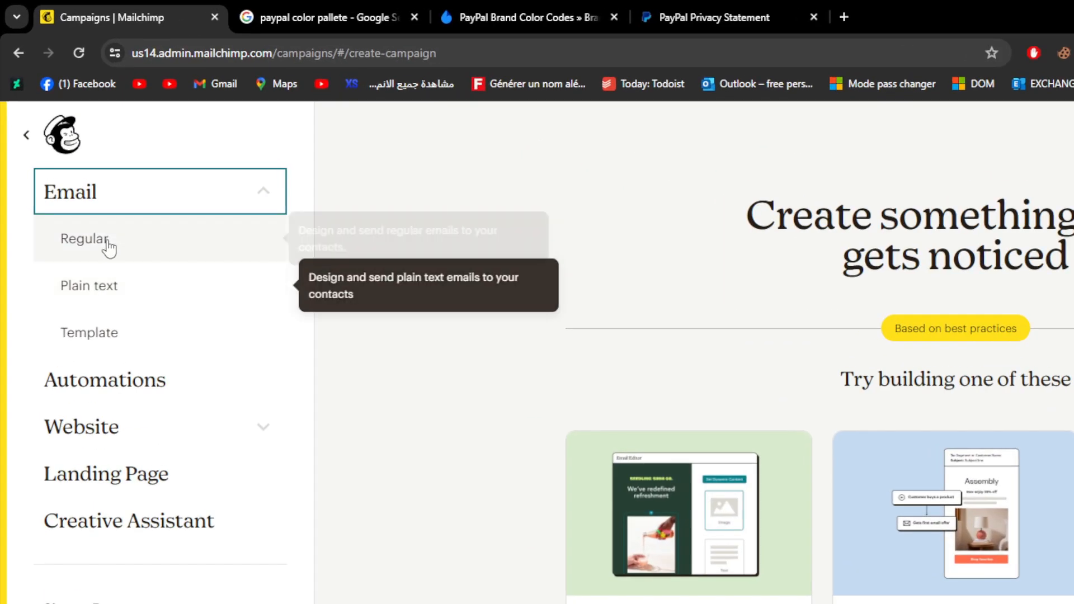
left_click(106, 283)
left_click(105, 288)
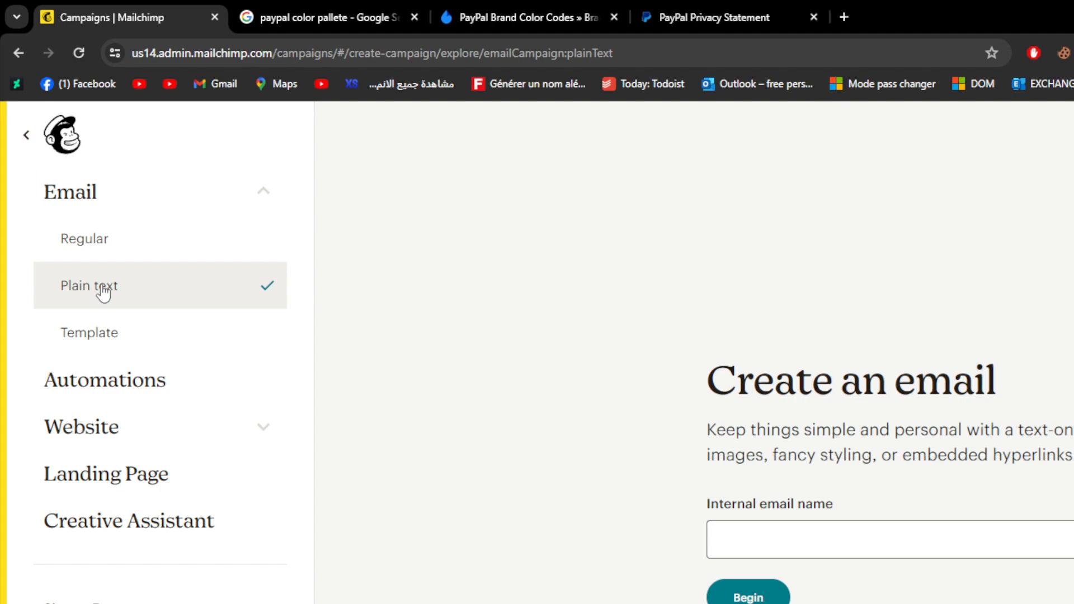
left_click(806, 528)
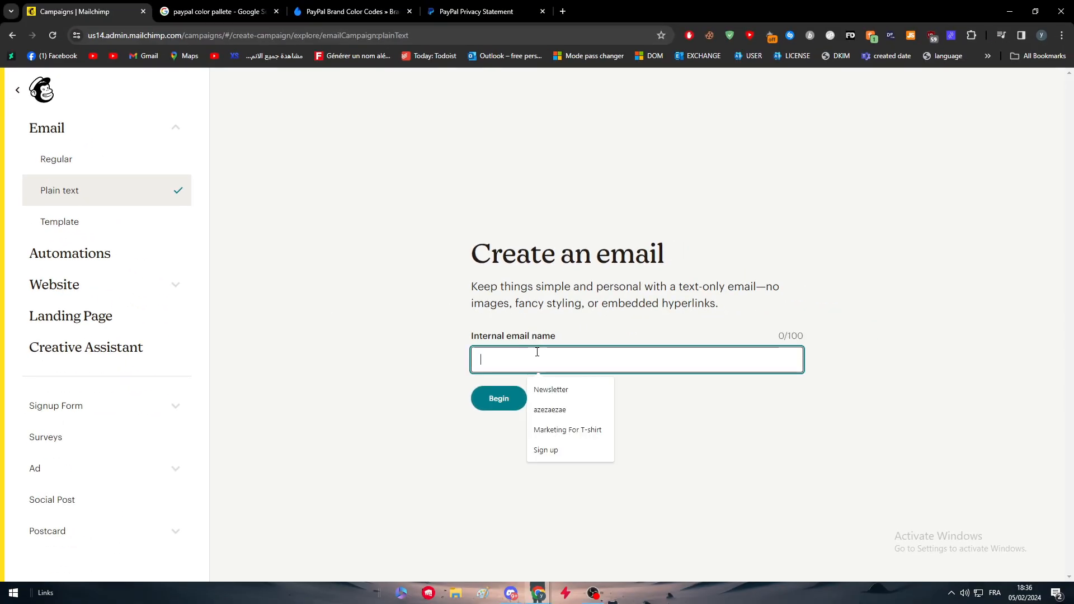
left_click(564, 393)
left_click(523, 405)
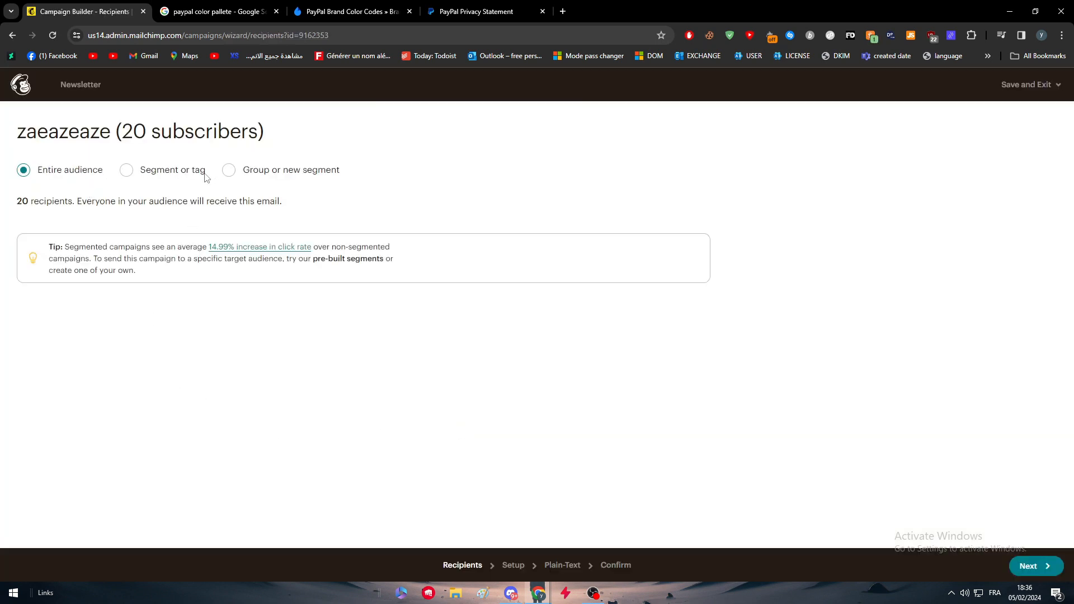
Check the segment and group recipient options, reselect the entire audience and continue to the campaign setup.
left_click(156, 172)
left_click(229, 170)
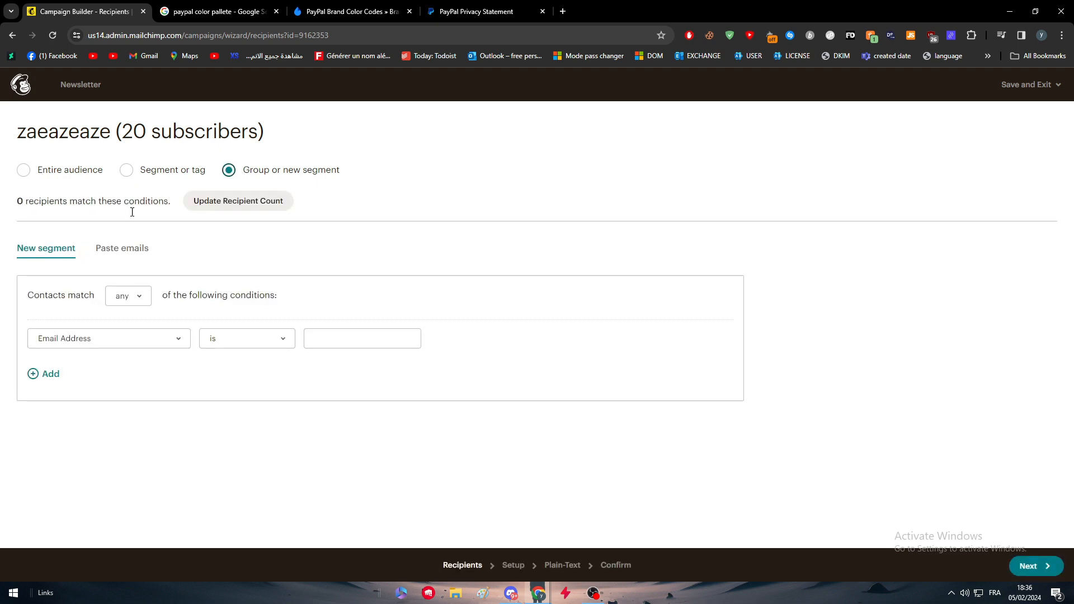
left_click(23, 177)
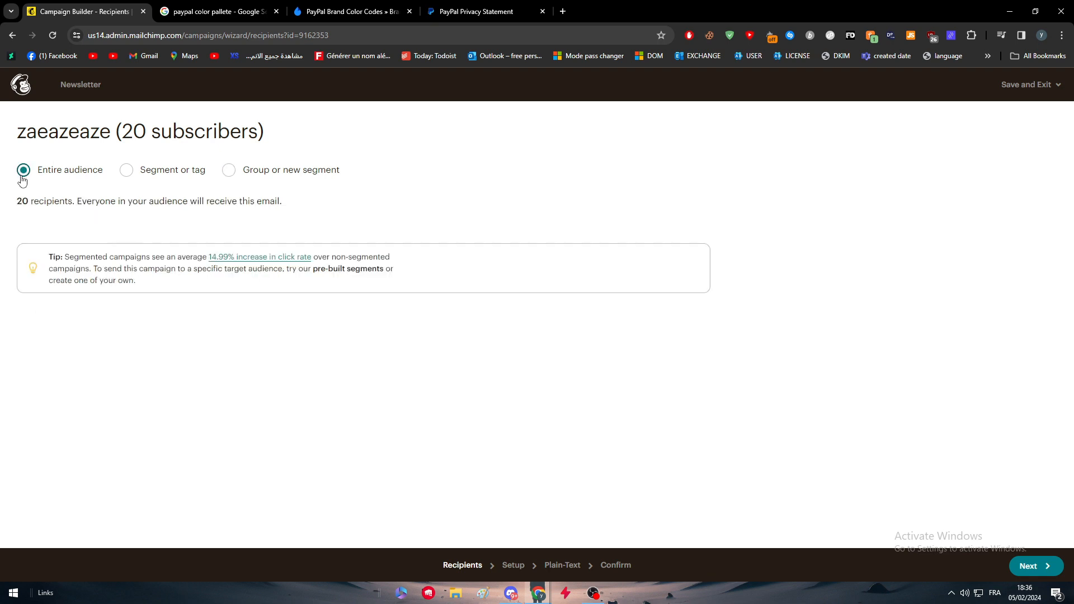
left_click_drag(22, 200, 222, 210)
left_click(143, 228)
left_click(229, 213)
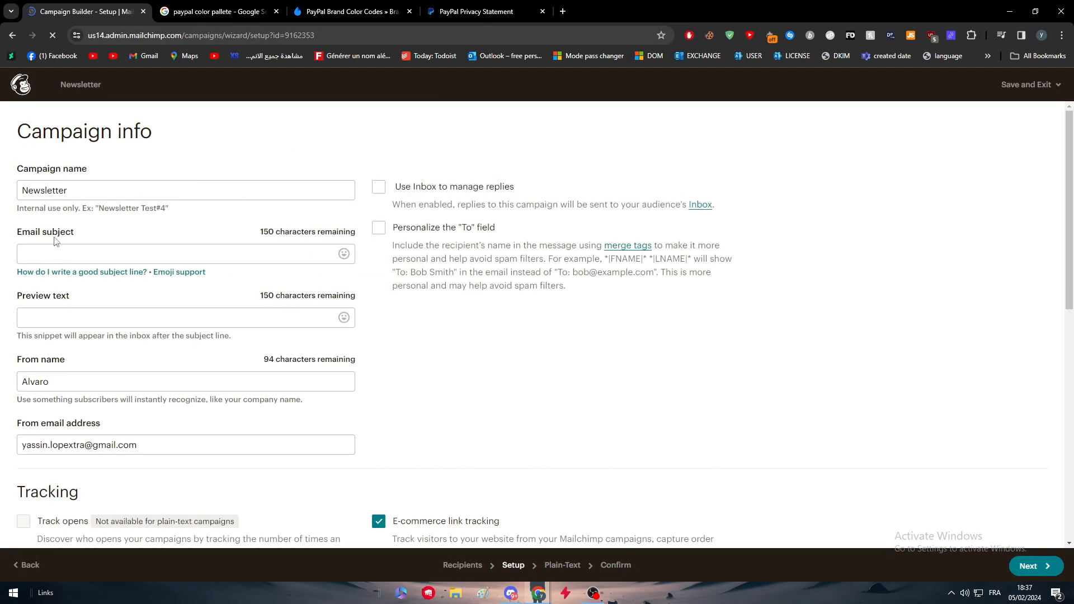
Enter ezaeazeaz as the email subject, leave the tracking options as they are and continue to the plain-text message.
left_click(70, 255)
type("ezaeazeaz")
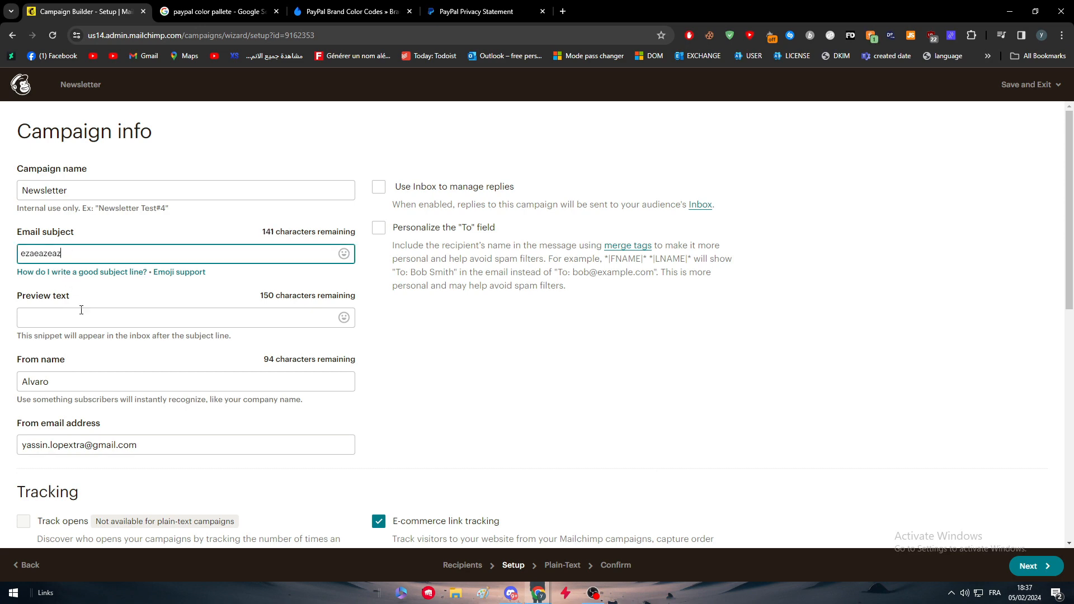
left_click(72, 319)
scroll(499, 408, "down", 8)
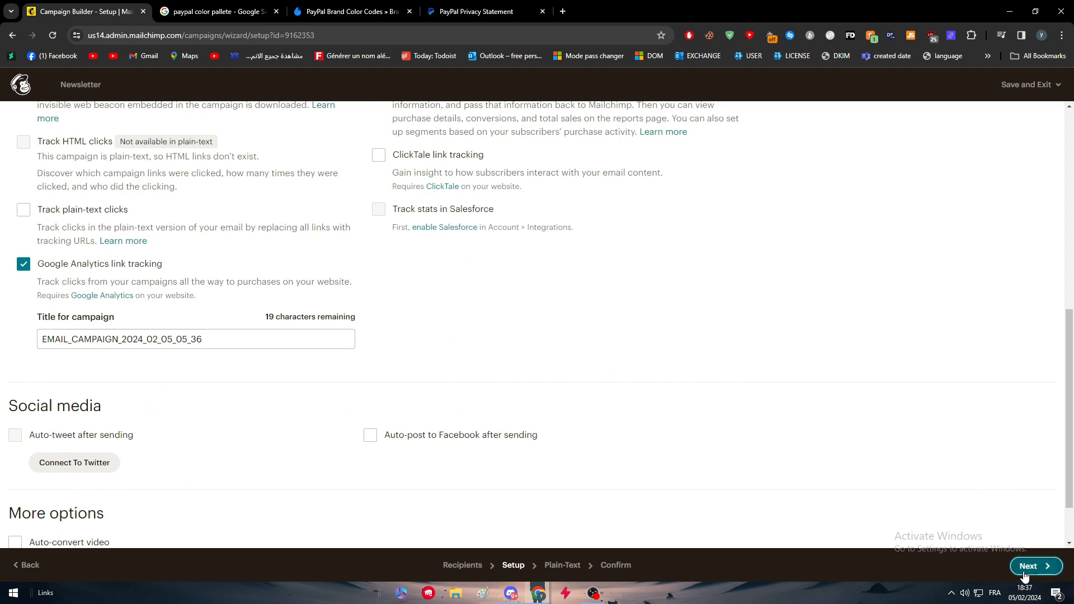
left_click(1027, 566)
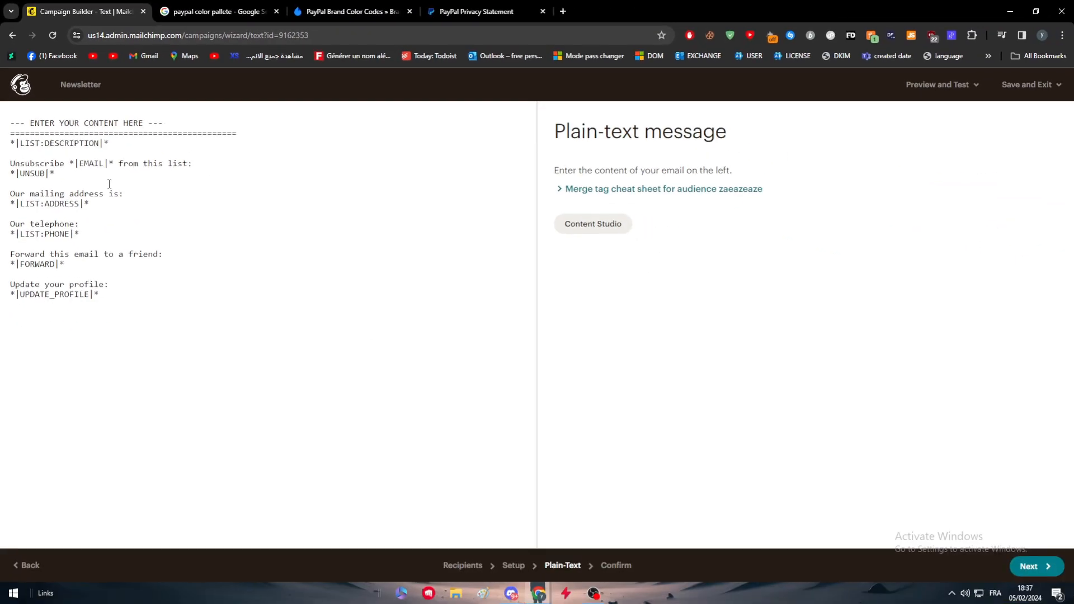
Return to the home page and open the creation page with the email types listed.
left_click(21, 84)
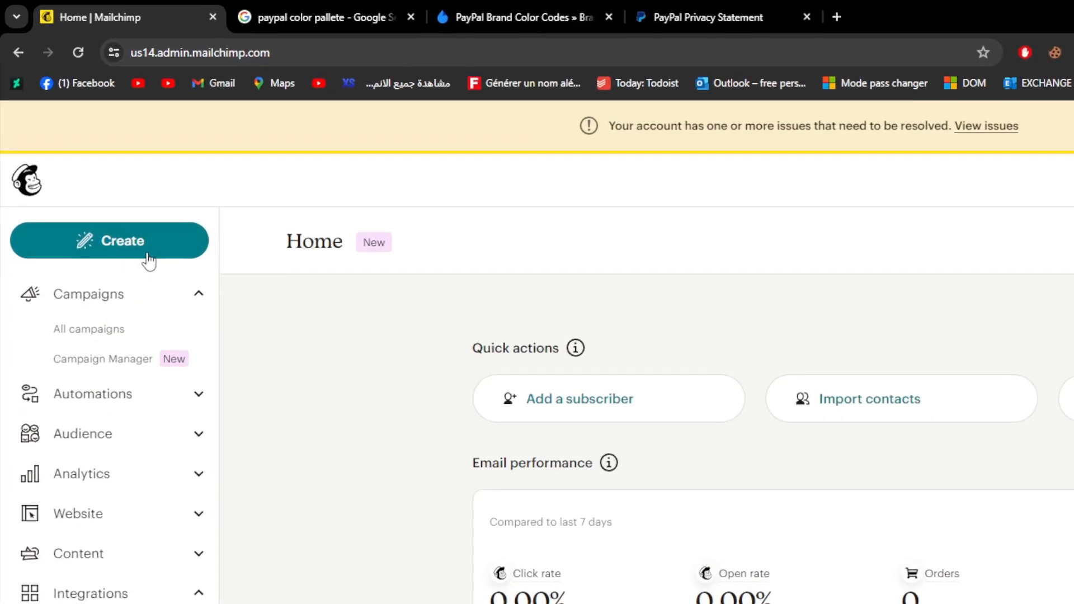
left_click(99, 174)
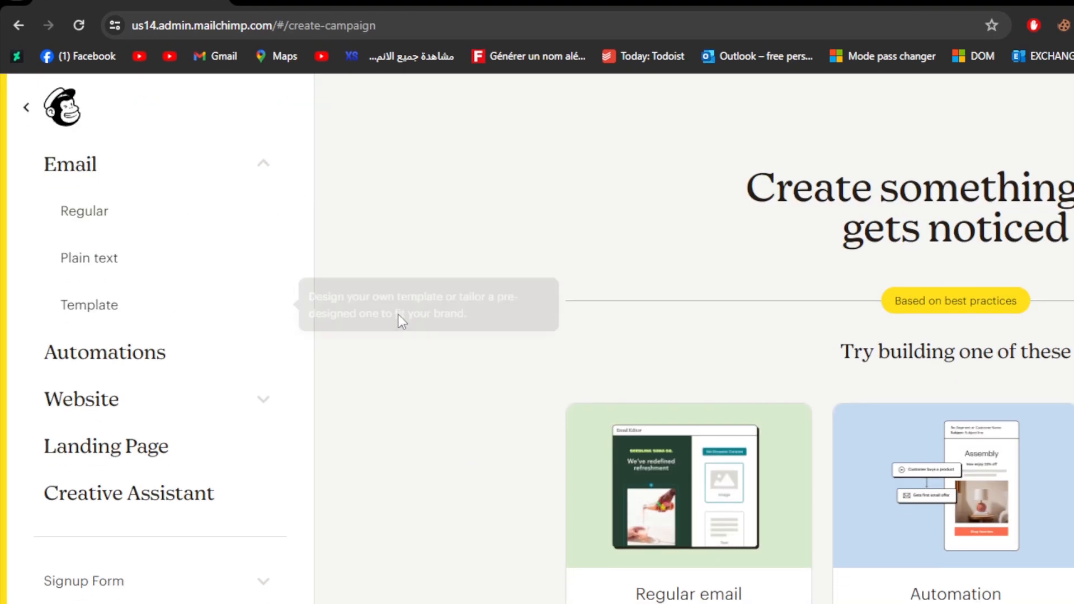